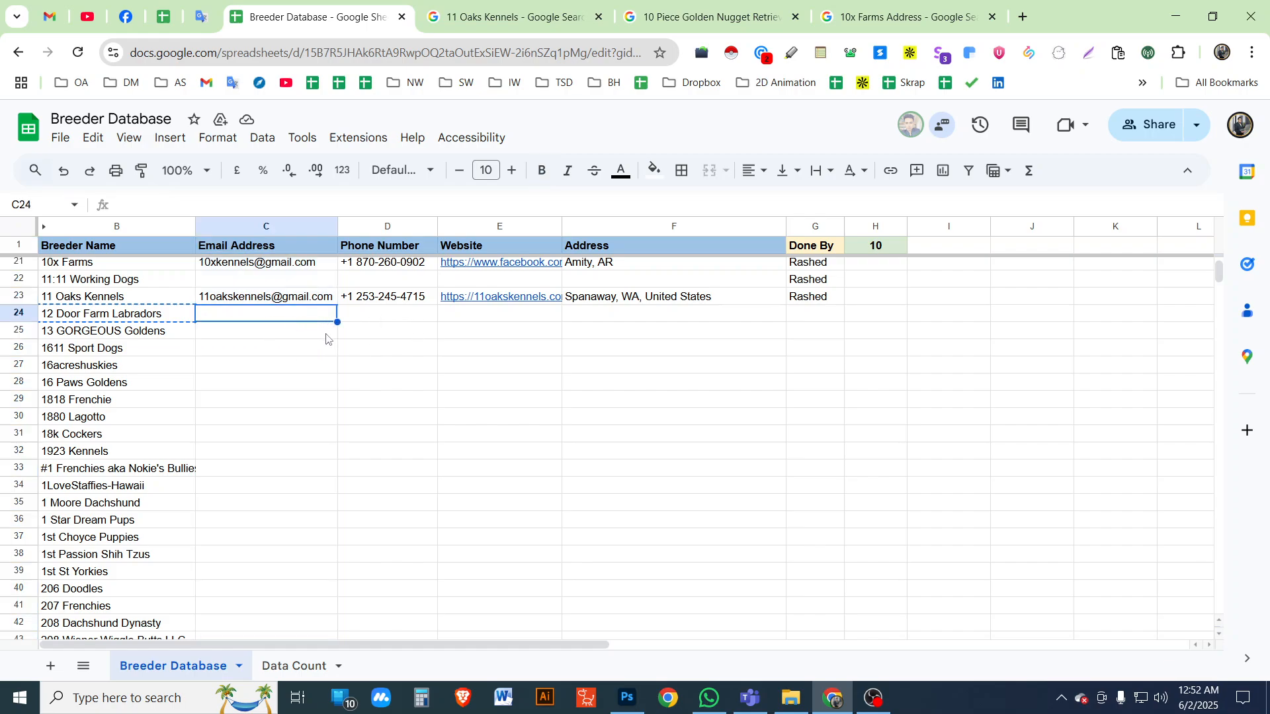
{"action": "left_click_drag", "start_coordinate": [400, 326], "coordinate": [626, 323]}
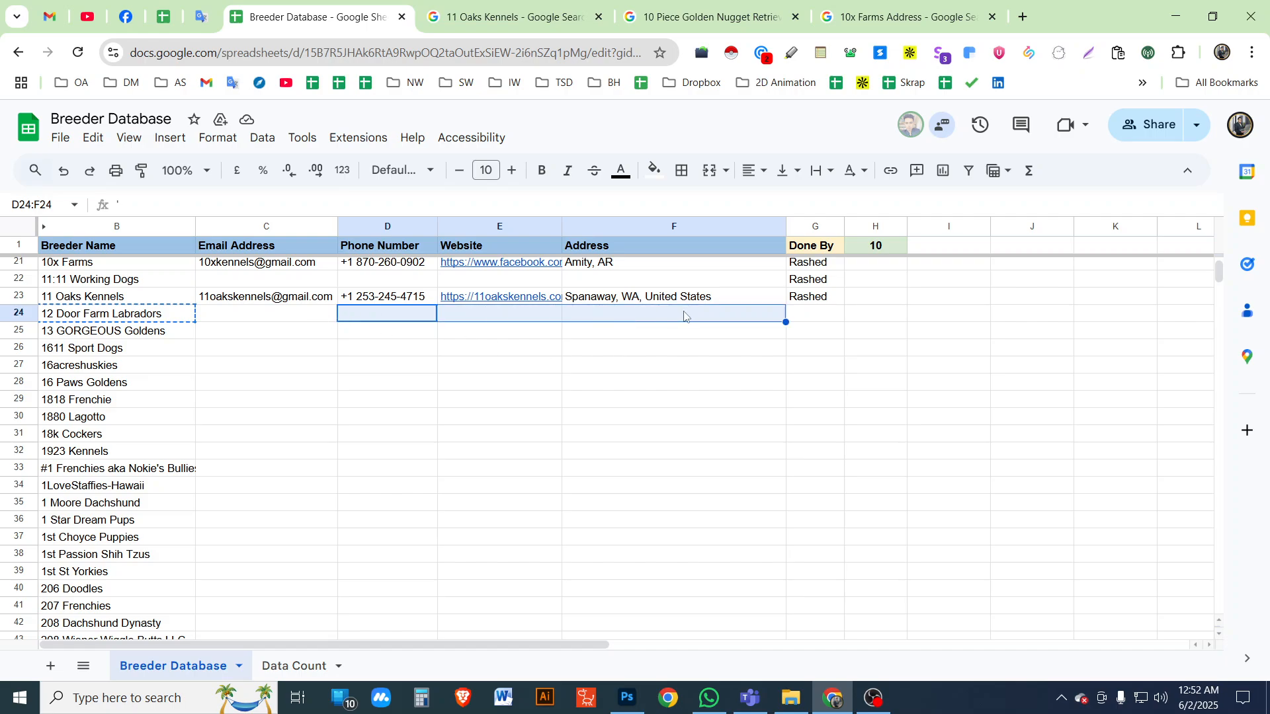
{"action": "left_click", "coordinate": [672, 350]}
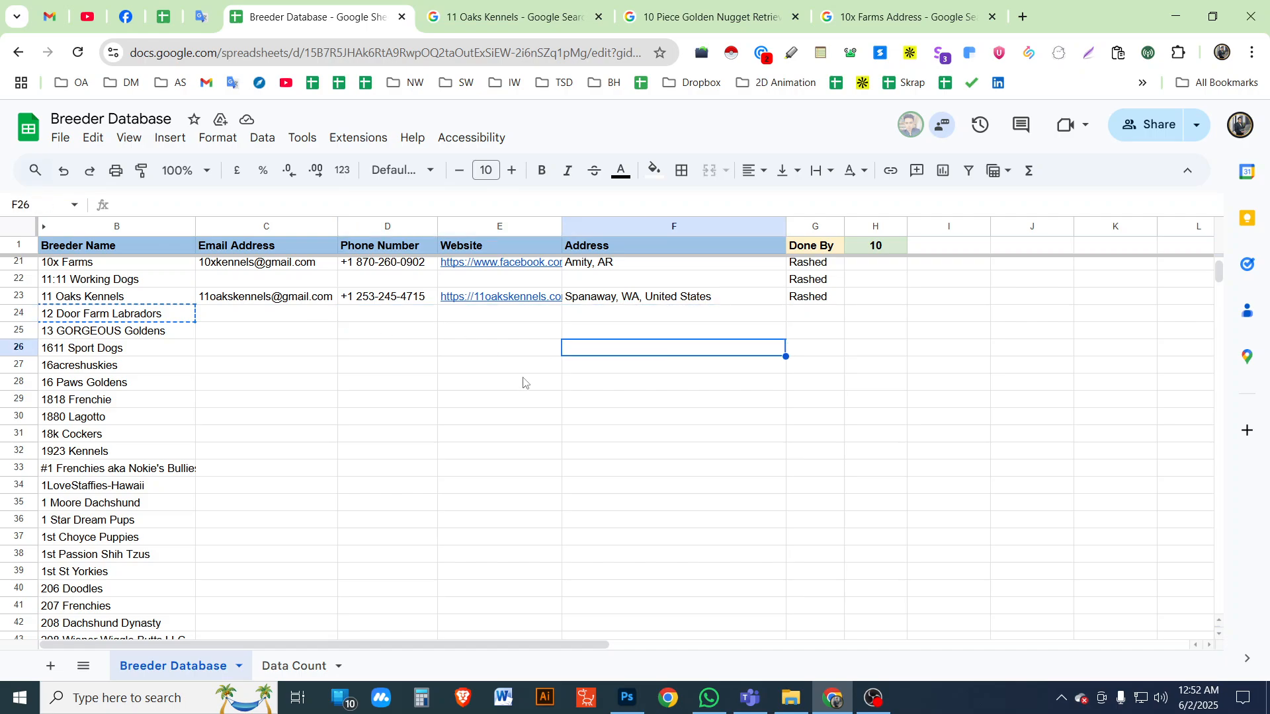
Copy the breeder name 12 Door Farm Labradors from the Breeder Database sheet and search Google for it
{"action": "left_click", "coordinate": [111, 316]}
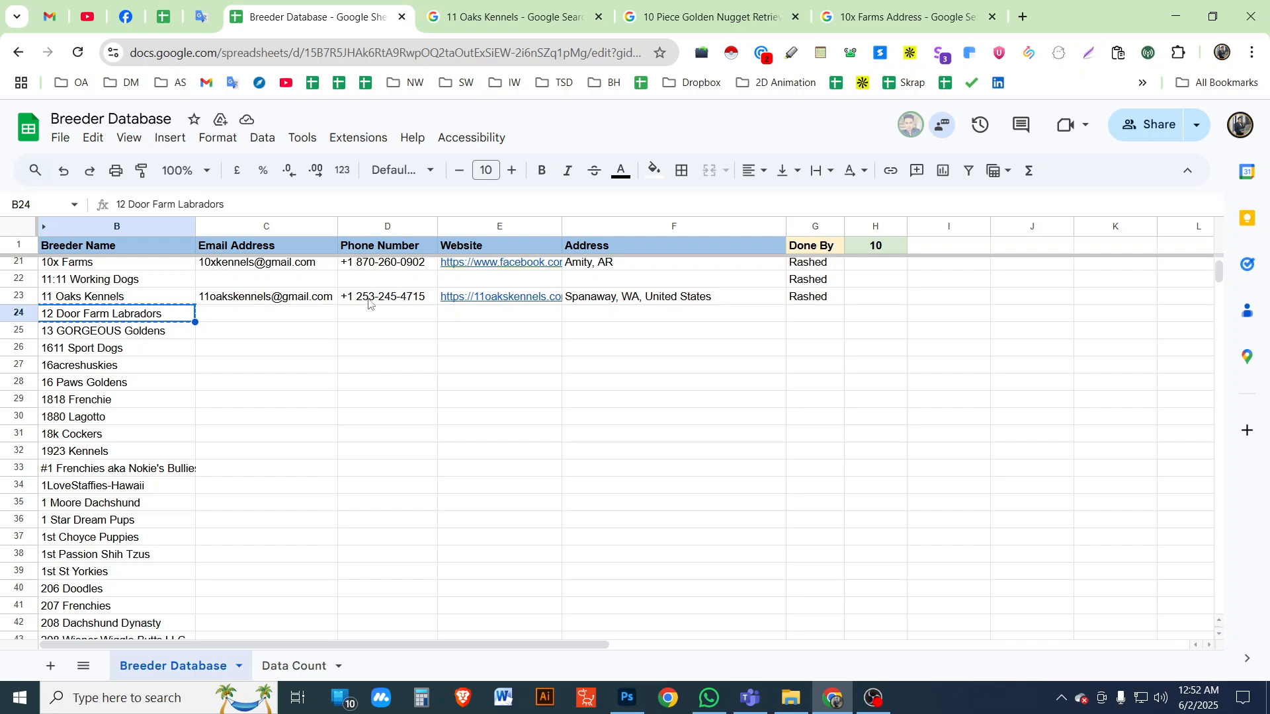
{"action": "left_click", "coordinate": [503, 20]}
{"action": "key", "text": "ctrl+l"}
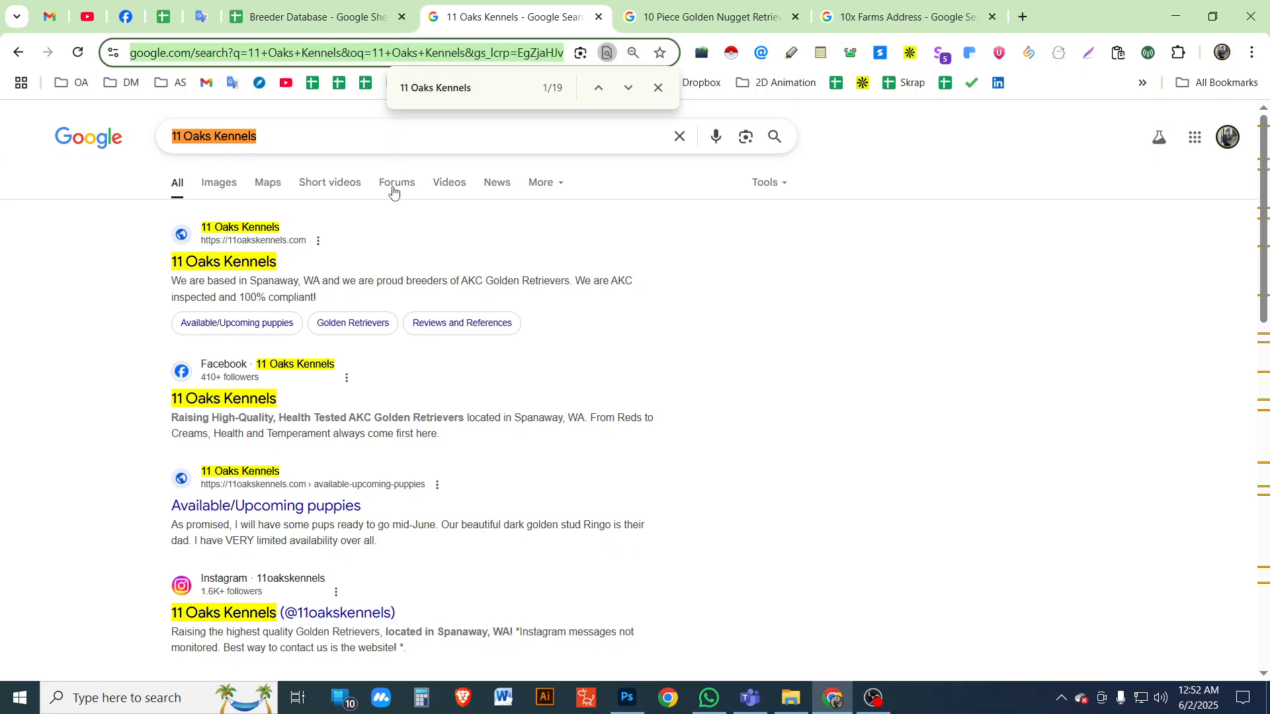
{"action": "type", "text": "12 Door Farm Labradors"}
{"action": "key", "text": "Return"}
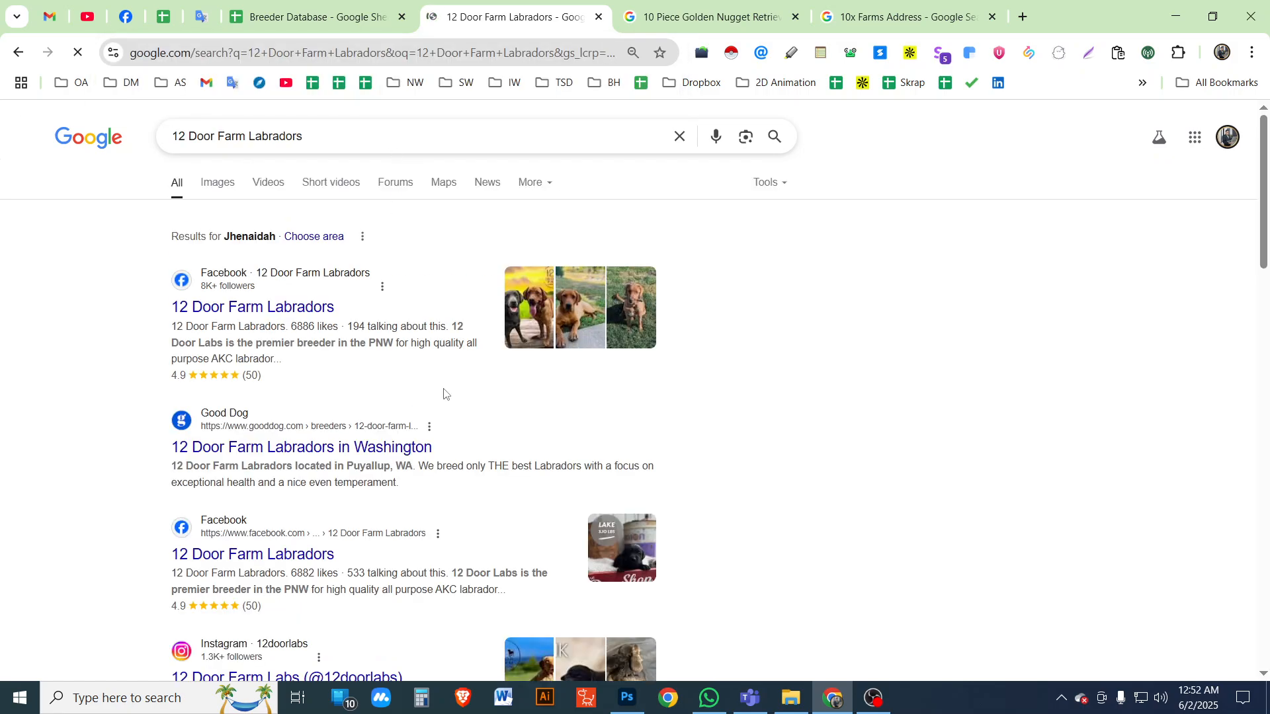
Highlight the exact text 12 Door Farm Labradors on the results page and look through the search results for matching listings
{"action": "key", "text": "ctrl+f"}
{"action": "type", "text": "12 Door Farm Labradors"}
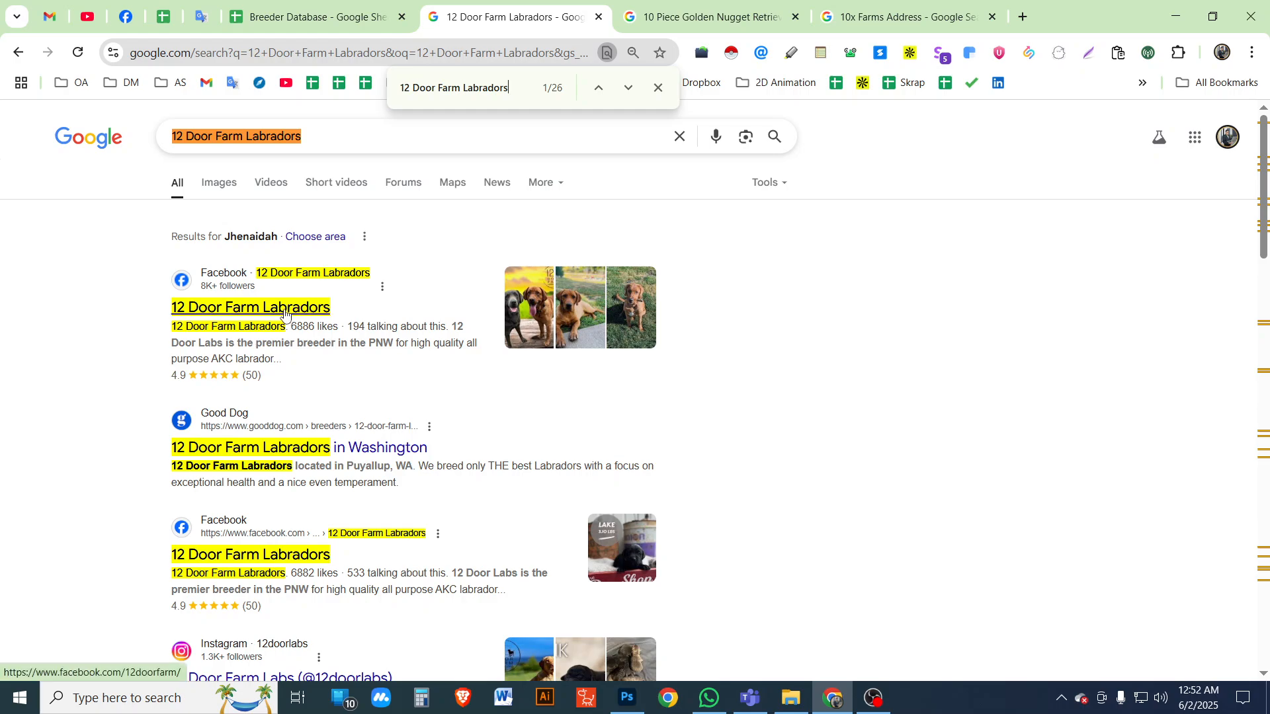
{"action": "scroll", "coordinate": [162, 385], "scroll_direction": "down", "scroll_amount": 12}
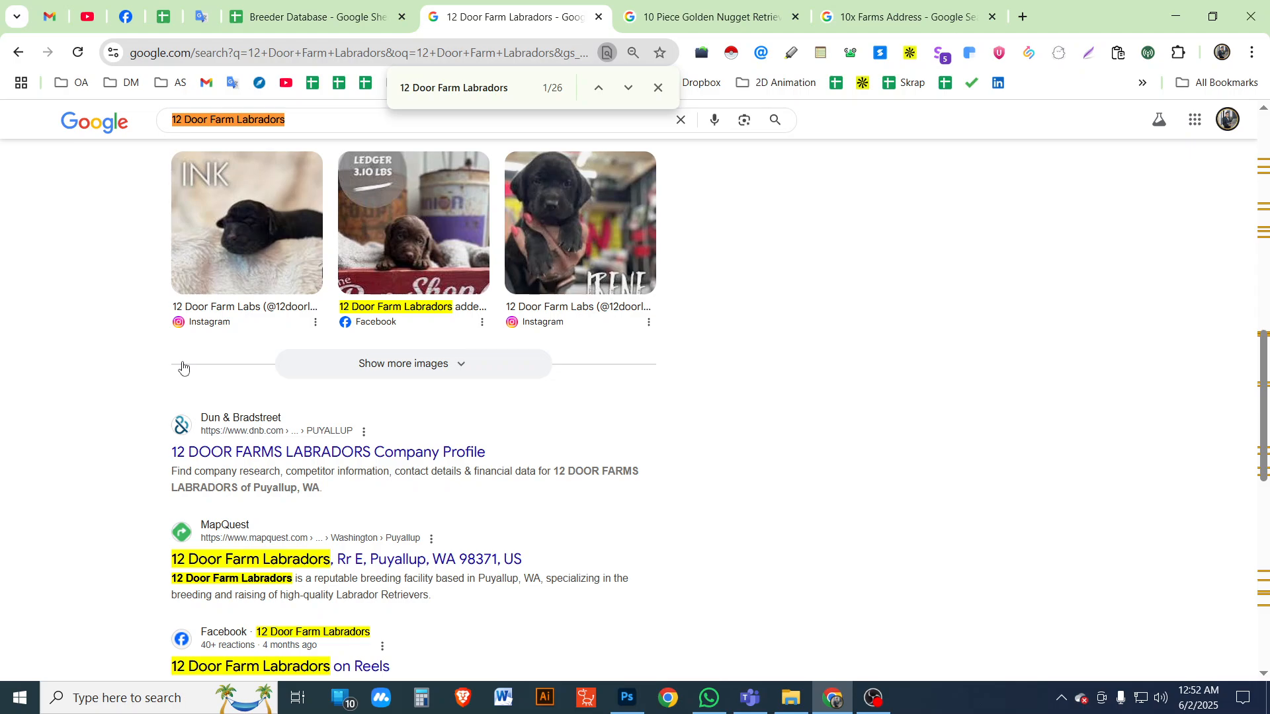
{"action": "scroll", "coordinate": [183, 368], "scroll_direction": "up", "scroll_amount": 10}
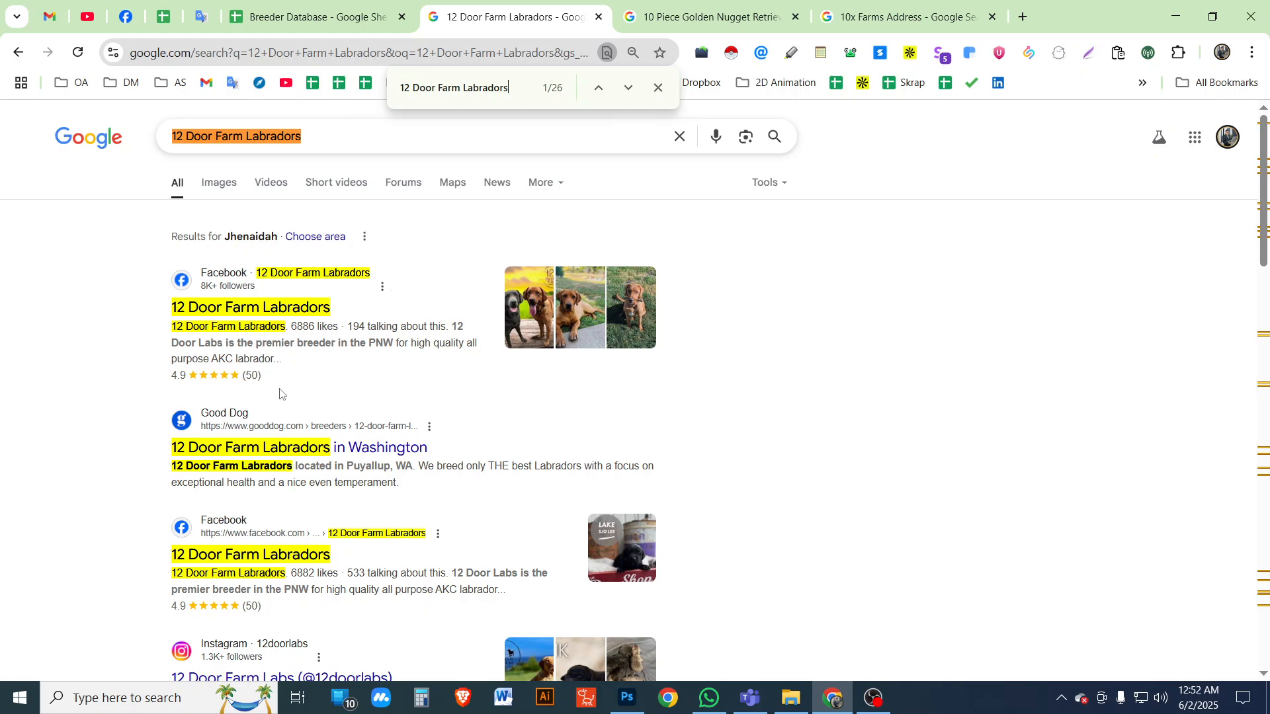
Open the 12 Door Farm Labradors Facebook page separately and examine the contact details in its About section
{"action": "middle_click", "coordinate": [267, 309]}
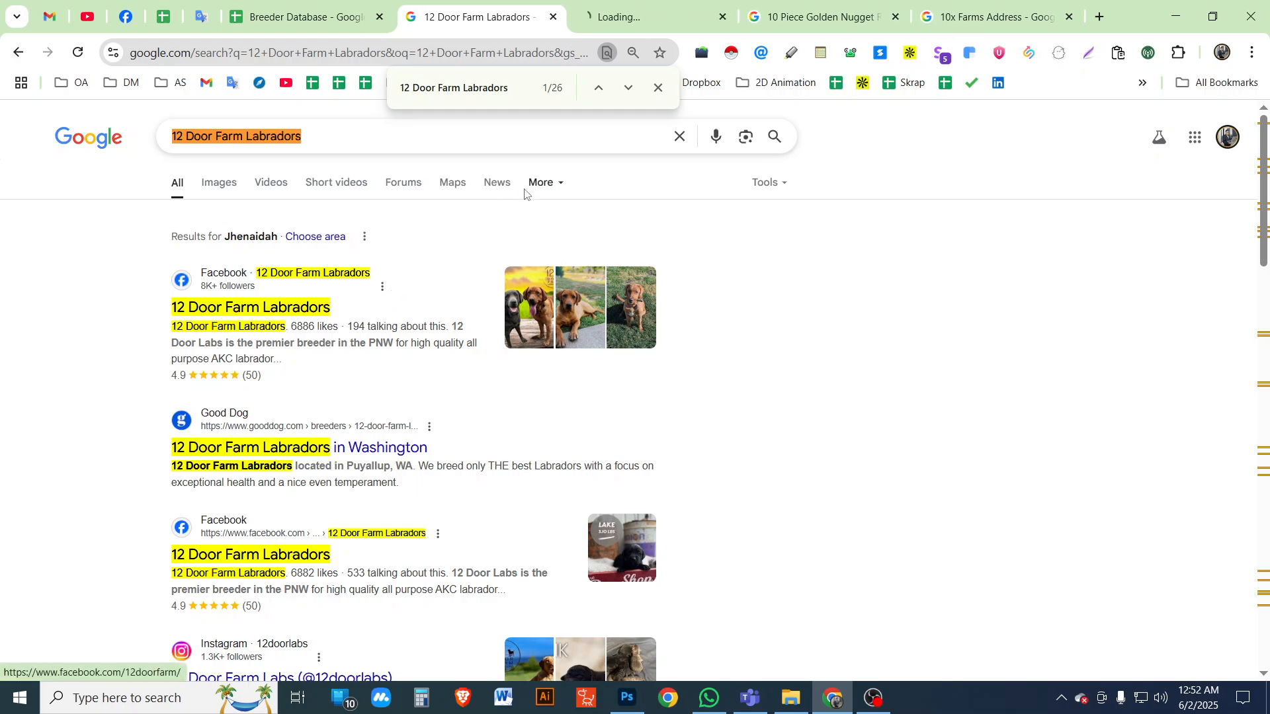
{"action": "key", "text": "ctrl+Tab"}
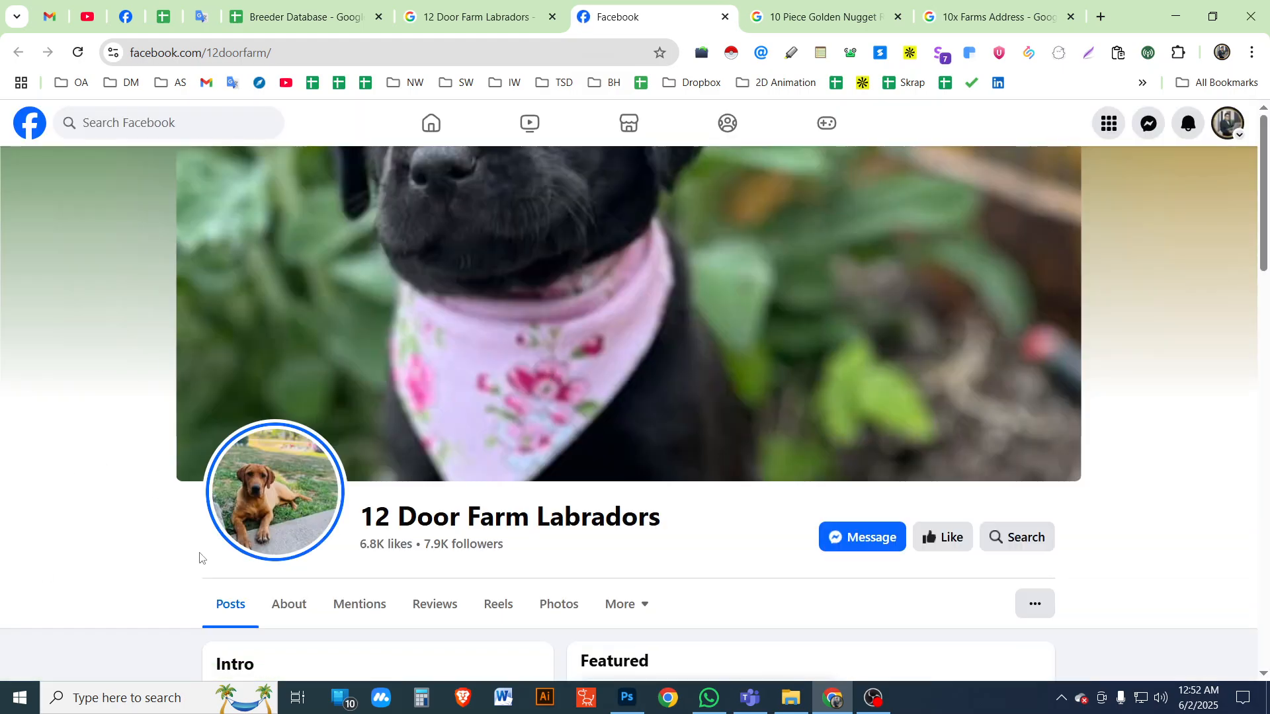
{"action": "scroll", "coordinate": [200, 557], "scroll_direction": "down", "scroll_amount": 3}
{"action": "left_click", "coordinate": [299, 365]}
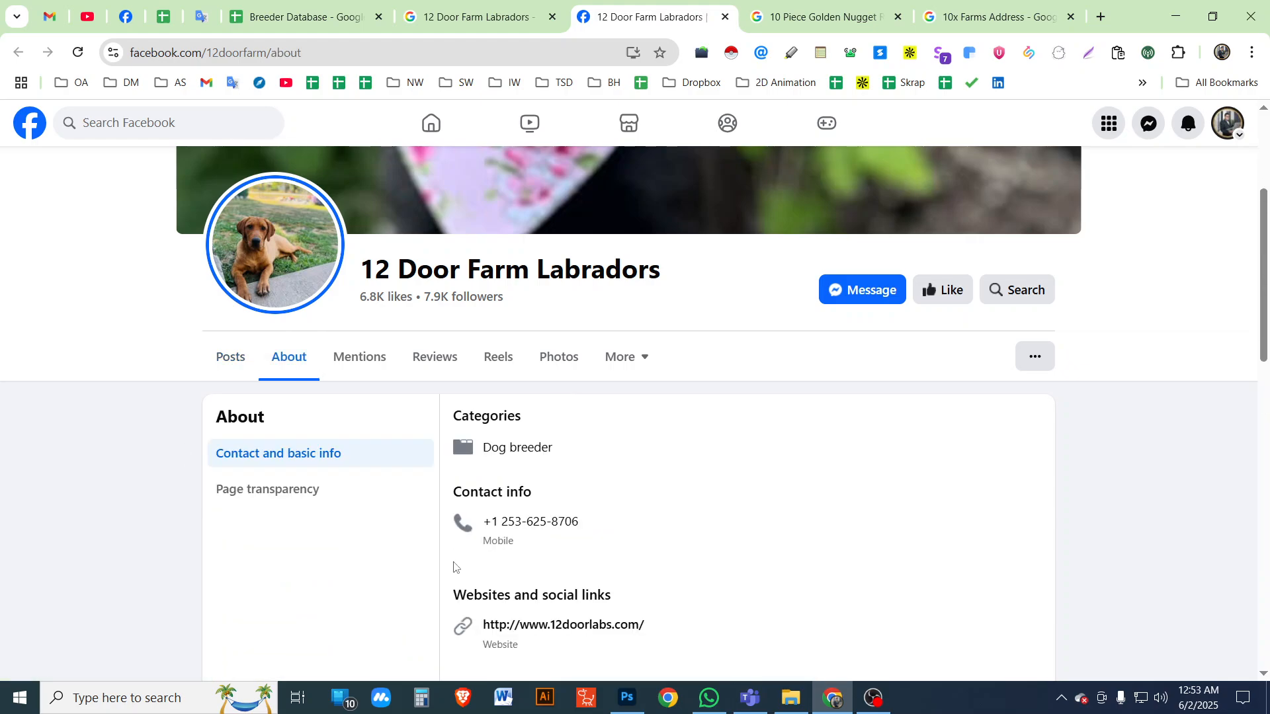
{"action": "scroll", "coordinate": [644, 535], "scroll_direction": "down", "scroll_amount": 1}
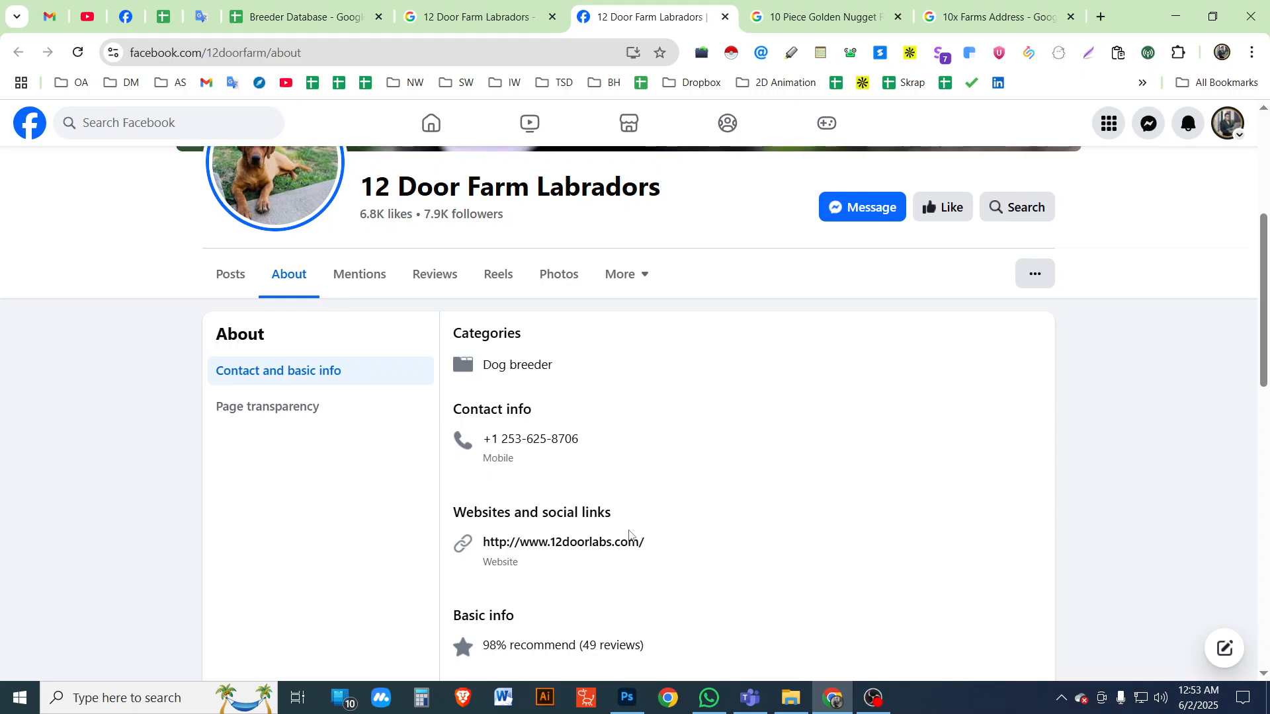
{"action": "scroll", "coordinate": [629, 535], "scroll_direction": "down", "scroll_amount": 1}
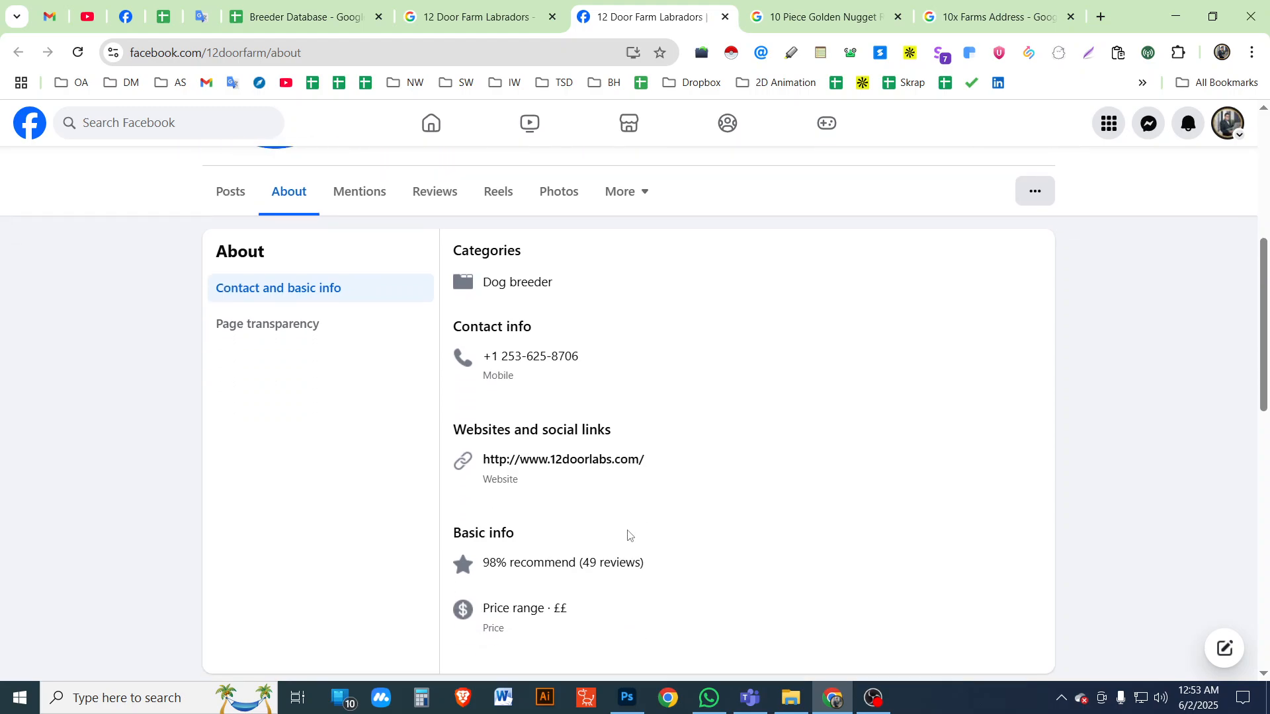
Open the breeder's website linked on the Facebook page and copy the domain 12doorlabs.com from its address
{"action": "middle_click", "coordinate": [557, 465]}
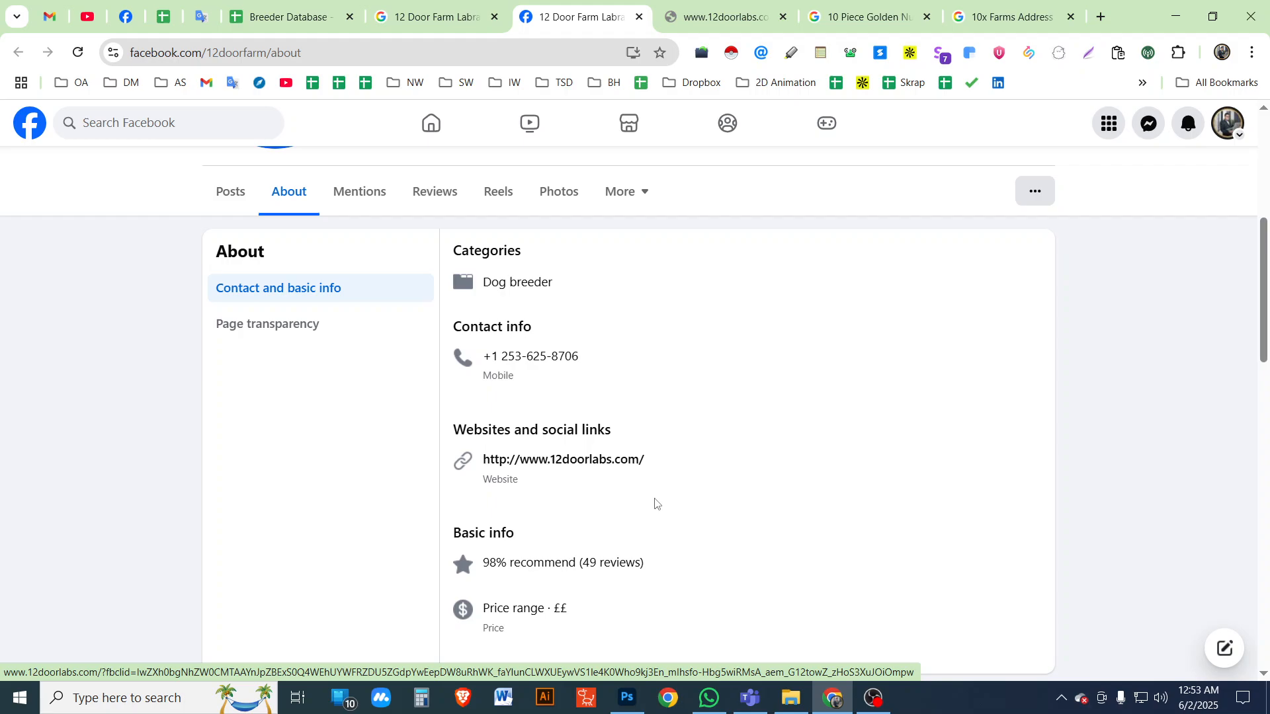
{"action": "left_click", "coordinate": [696, 25]}
{"action": "left_click", "coordinate": [272, 56]}
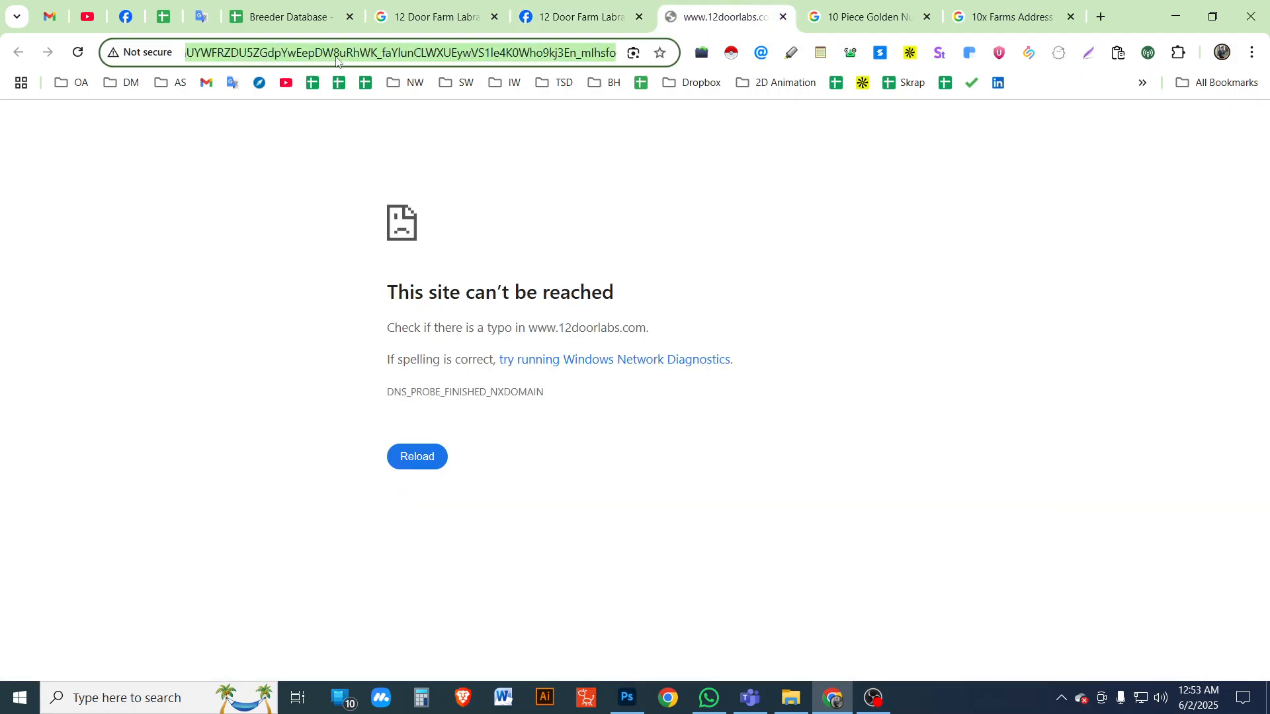
{"action": "left_click", "coordinate": [336, 59]}
{"action": "key", "text": "Home"}
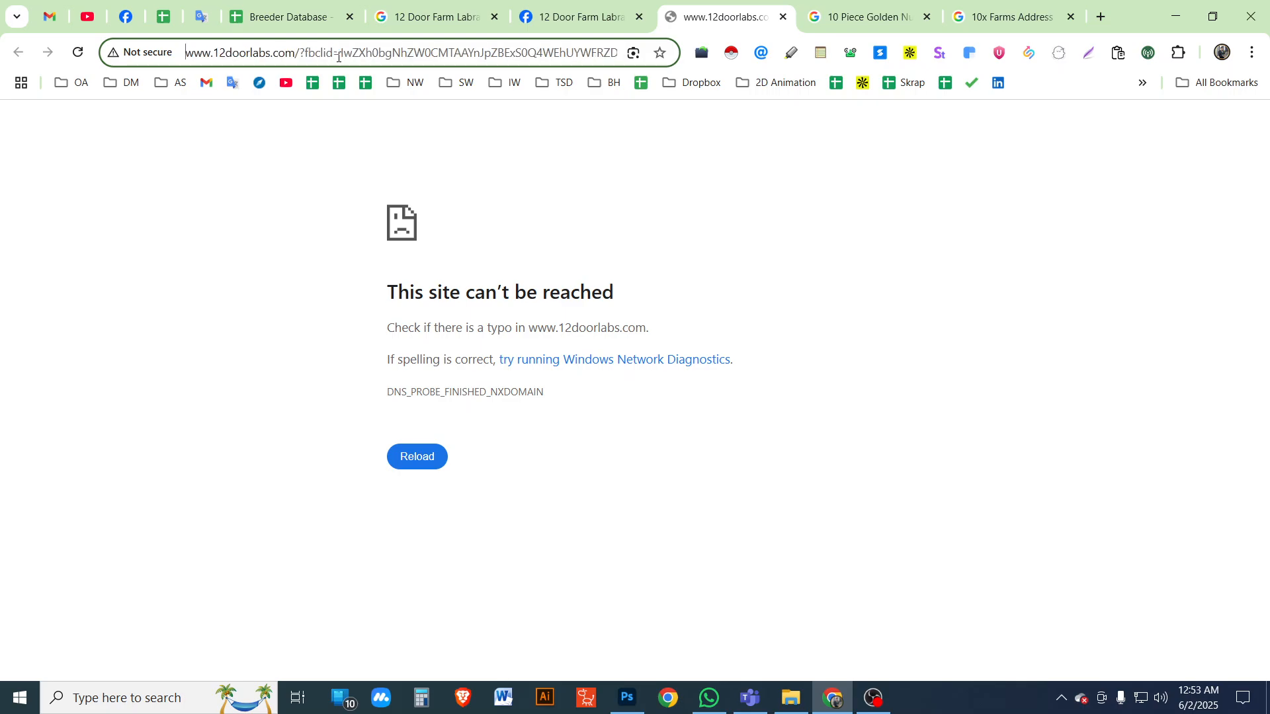
{"action": "left_click_drag", "start_coordinate": [212, 53], "coordinate": [296, 53]}
{"action": "key", "text": "ctrl+c"}
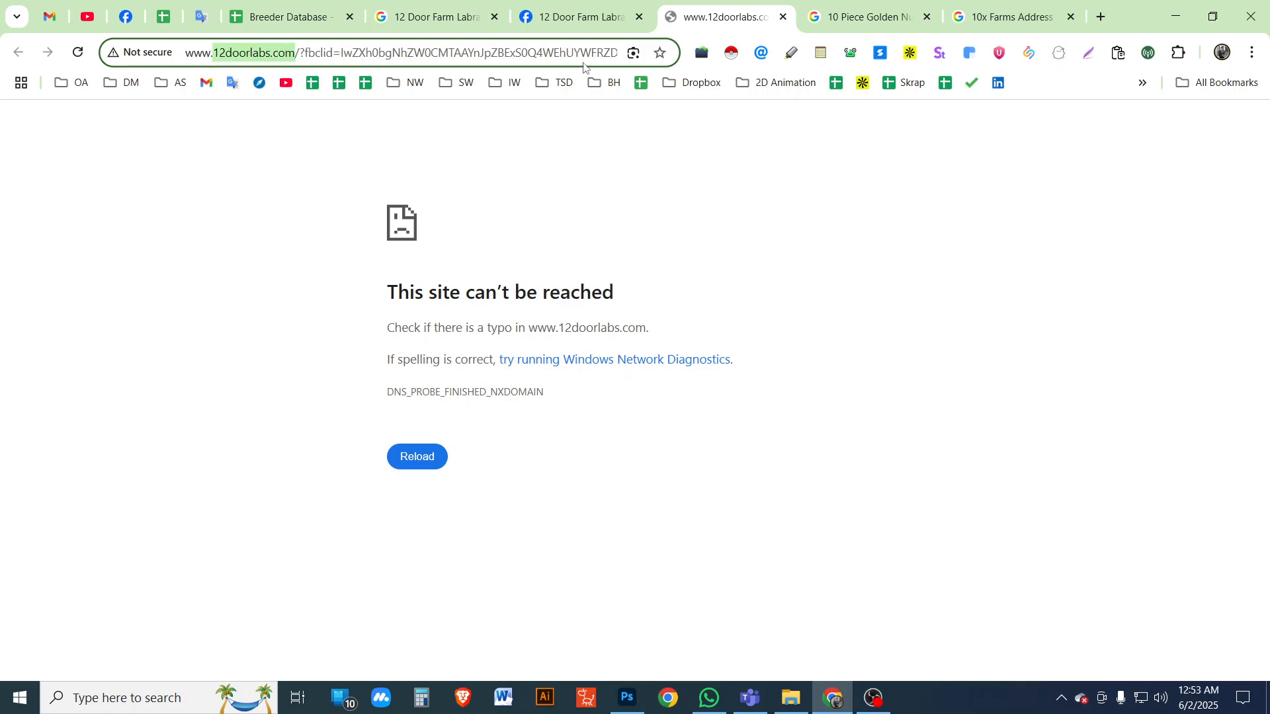
Search Google for email"12doorlabs.com" in a separate page, reusing the earlier email query with the copied domain
{"action": "left_click", "coordinate": [1101, 16]}
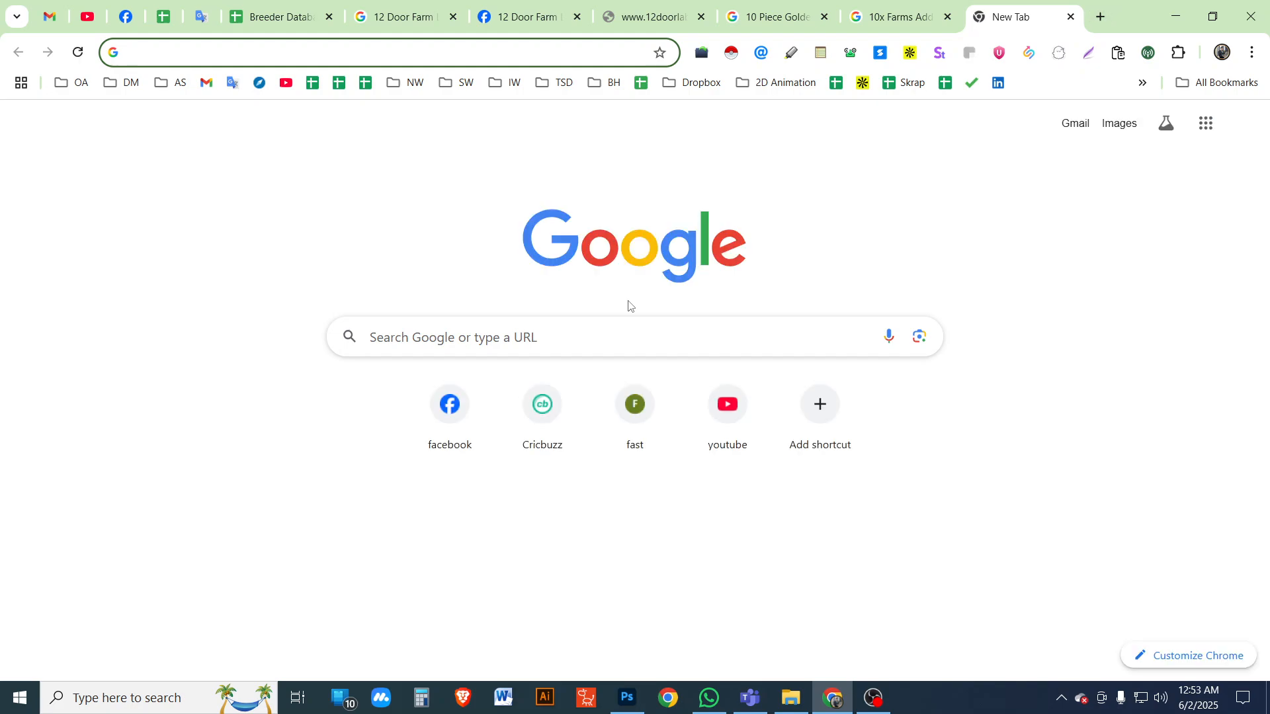
{"action": "type", "text": "email"}
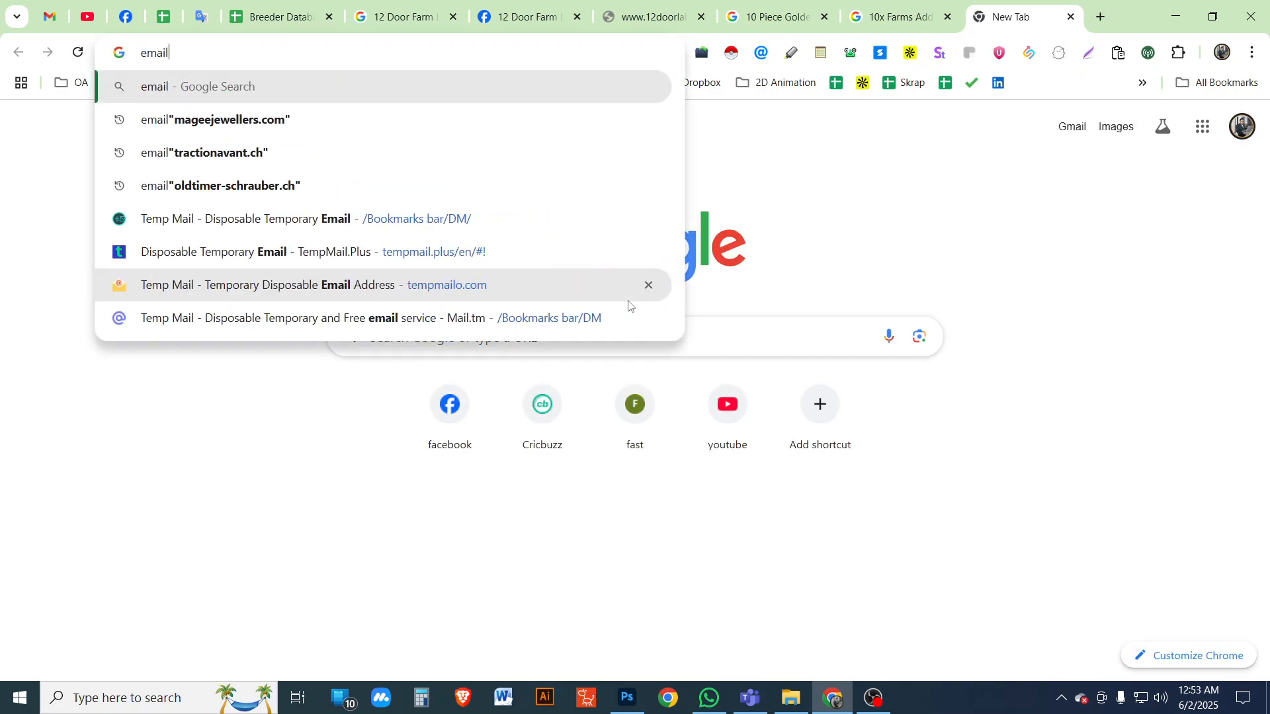
{"action": "key", "text": "Down"}
{"action": "key", "text": "Return"}
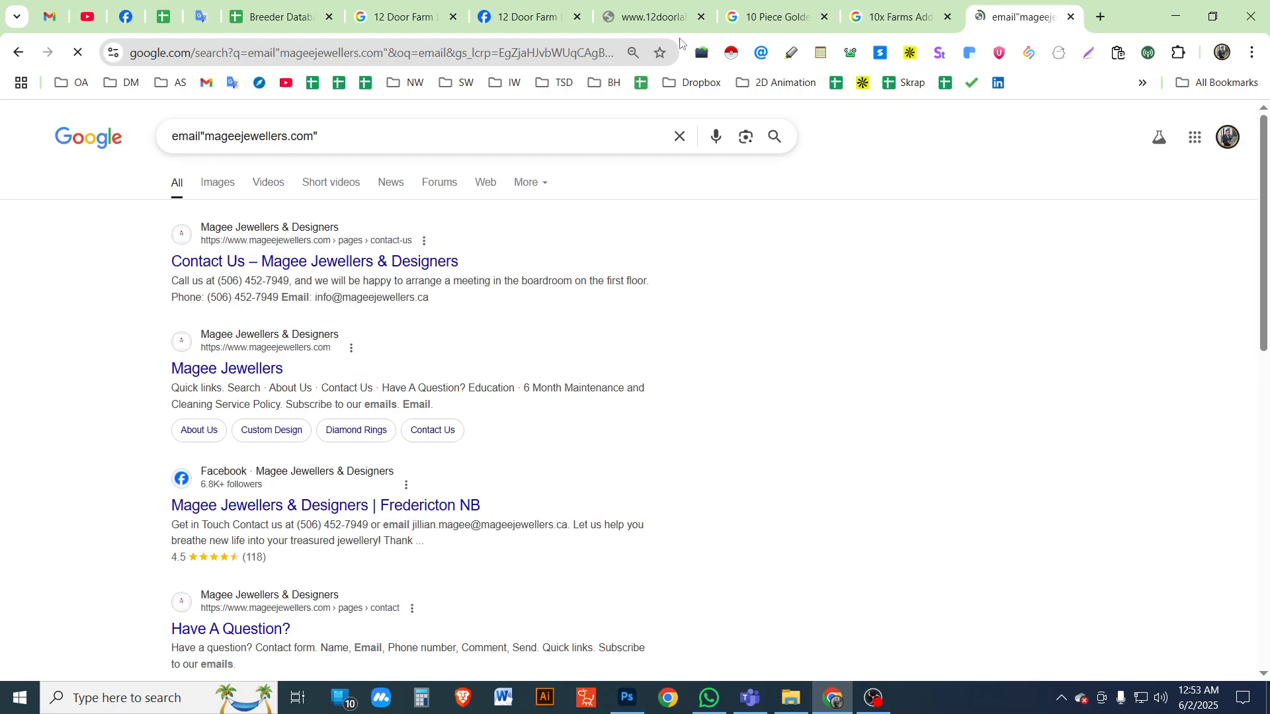
{"action": "left_click", "coordinate": [661, 18]}
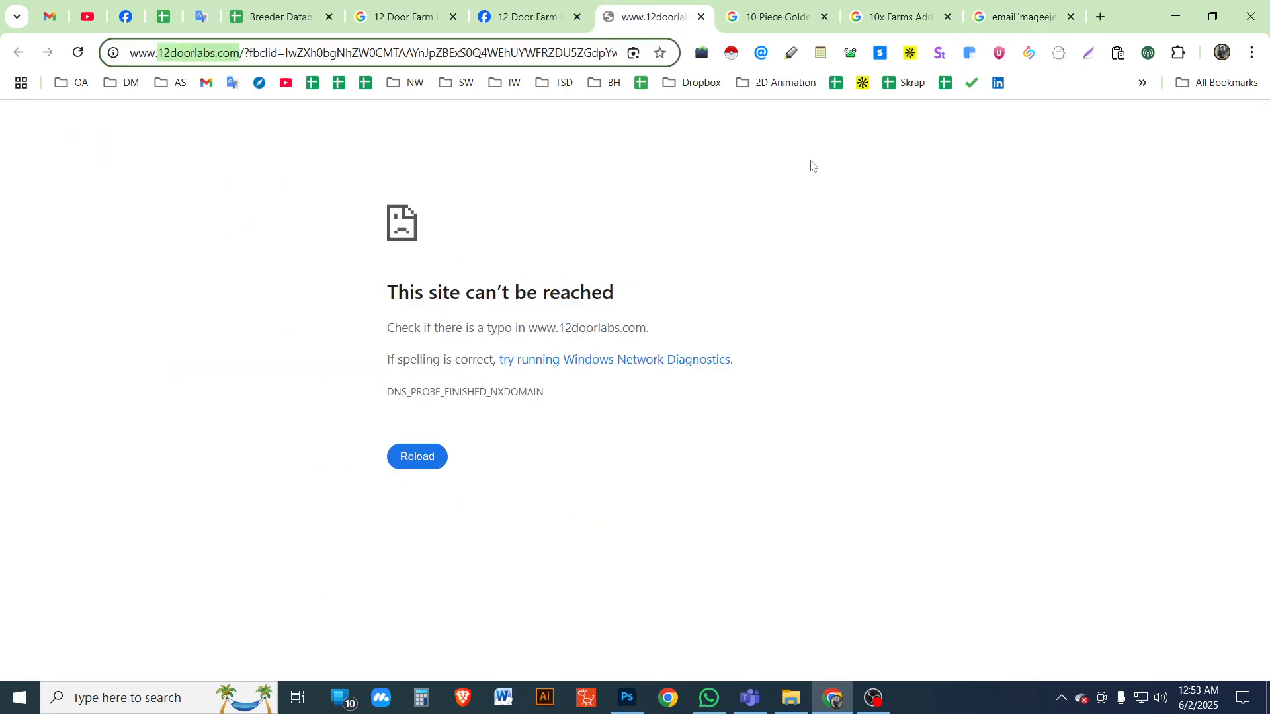
{"action": "left_click", "coordinate": [1023, 17]}
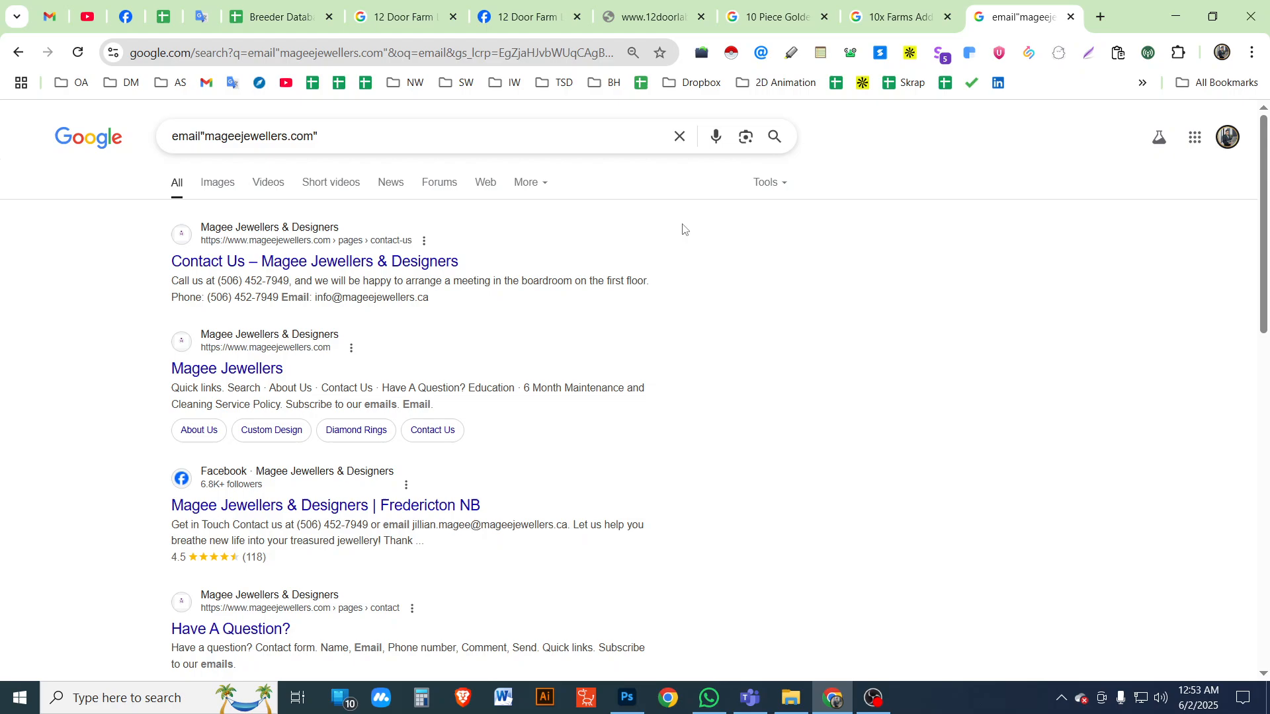
{"action": "double_click", "coordinate": [250, 138]}
{"action": "key", "text": "ctrl+v"}
{"action": "key", "text": "Return"}
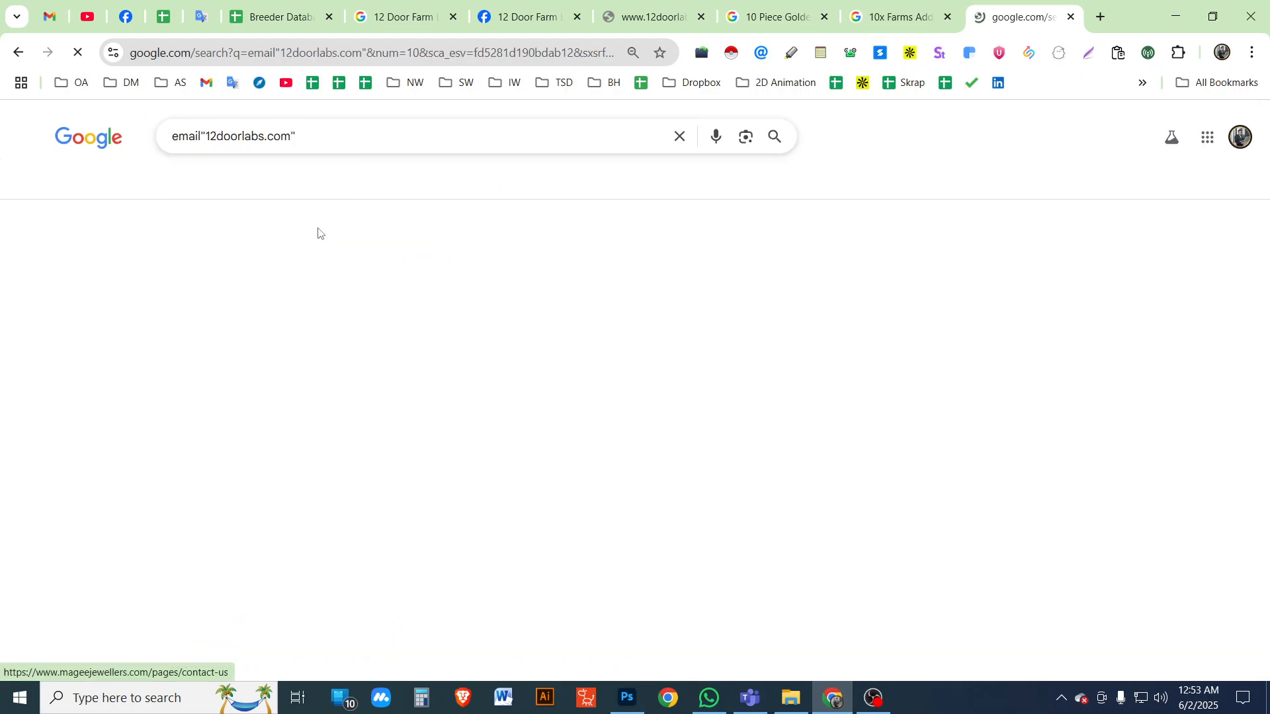
Find 12doorlabs.com on the results page and look through the listings for the breeder's email address
{"action": "key", "text": "ctrl+f"}
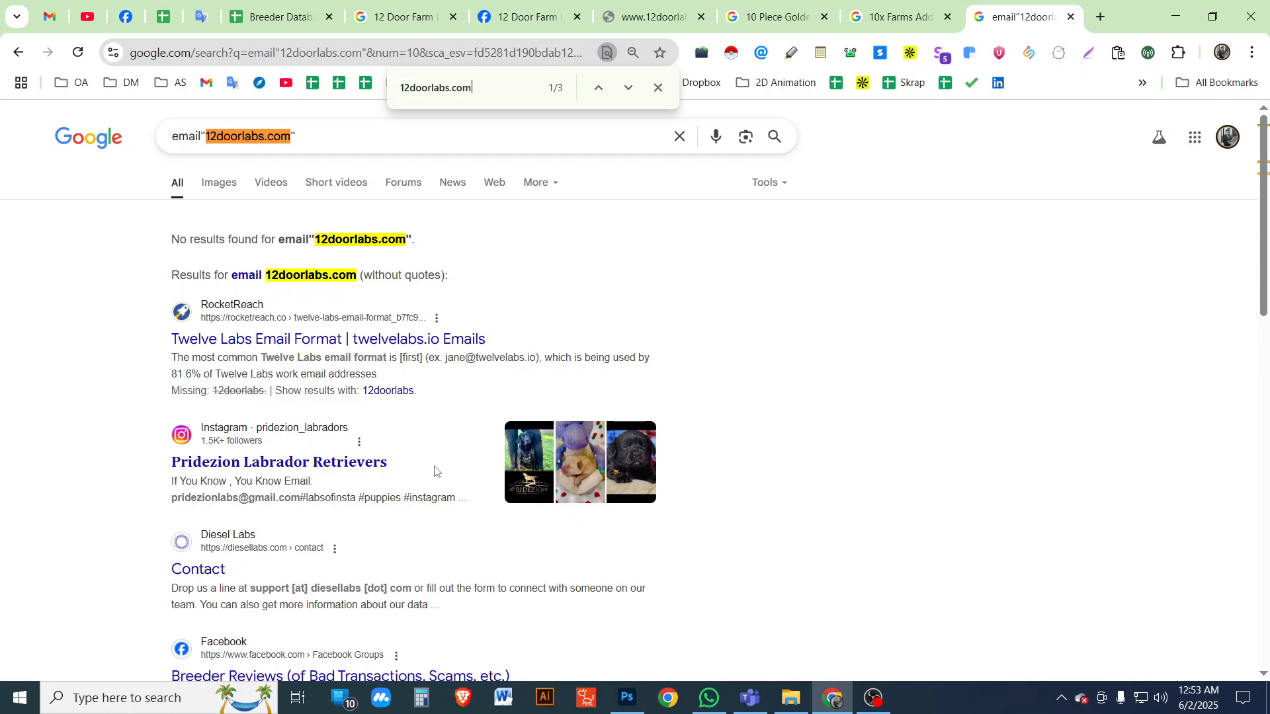
{"action": "key", "text": "Return"}
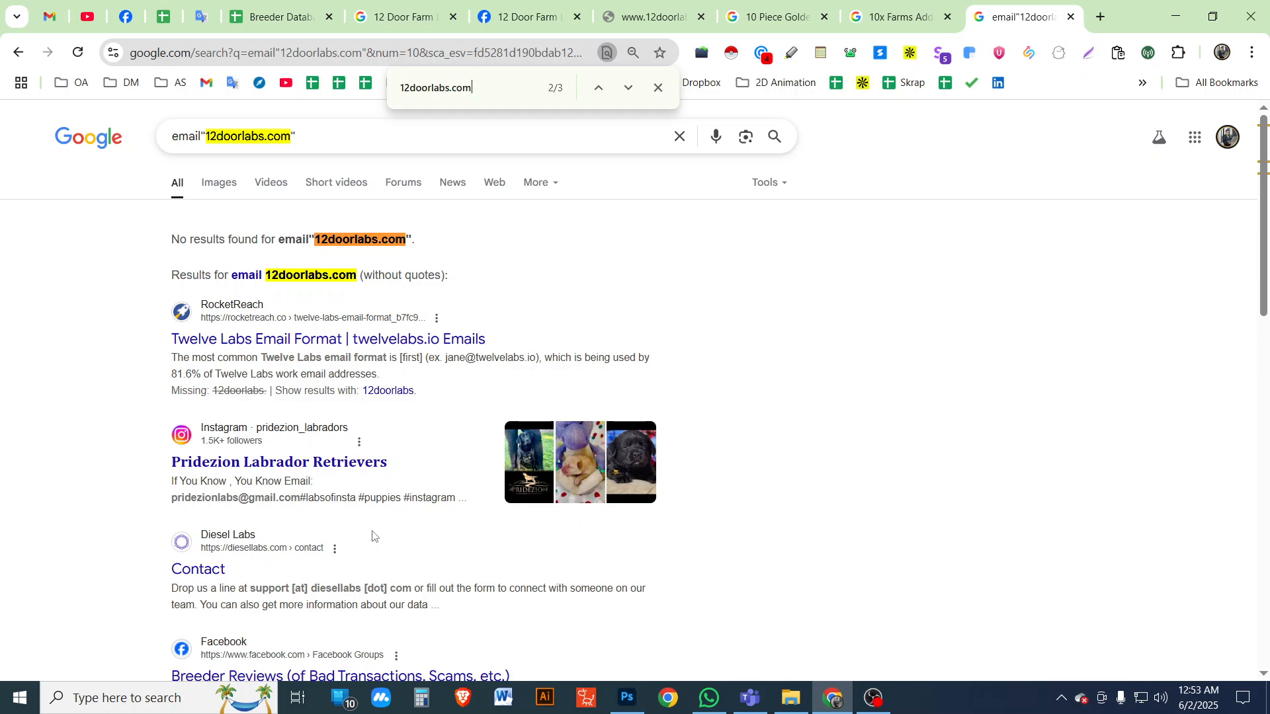
{"action": "scroll", "coordinate": [372, 536], "scroll_direction": "down", "scroll_amount": 10}
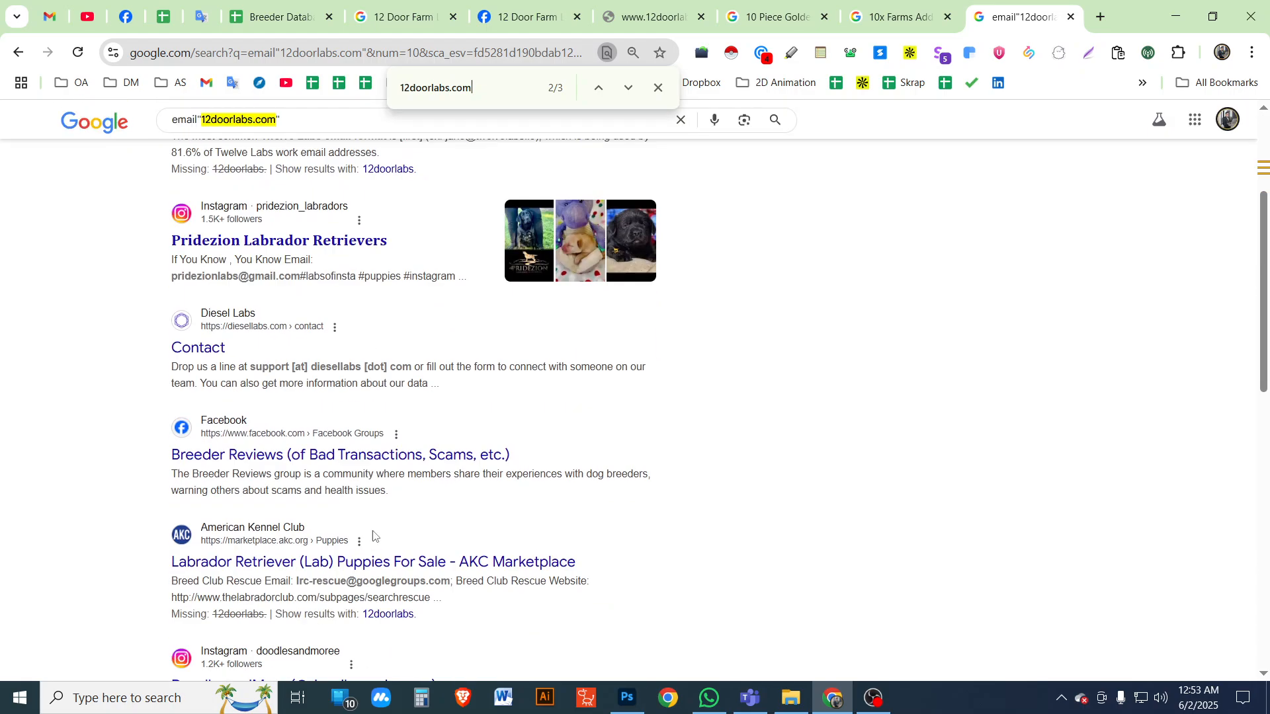
{"action": "scroll", "coordinate": [372, 536], "scroll_direction": "up", "scroll_amount": 8}
{"action": "scroll", "coordinate": [372, 535], "scroll_direction": "down", "scroll_amount": 4}
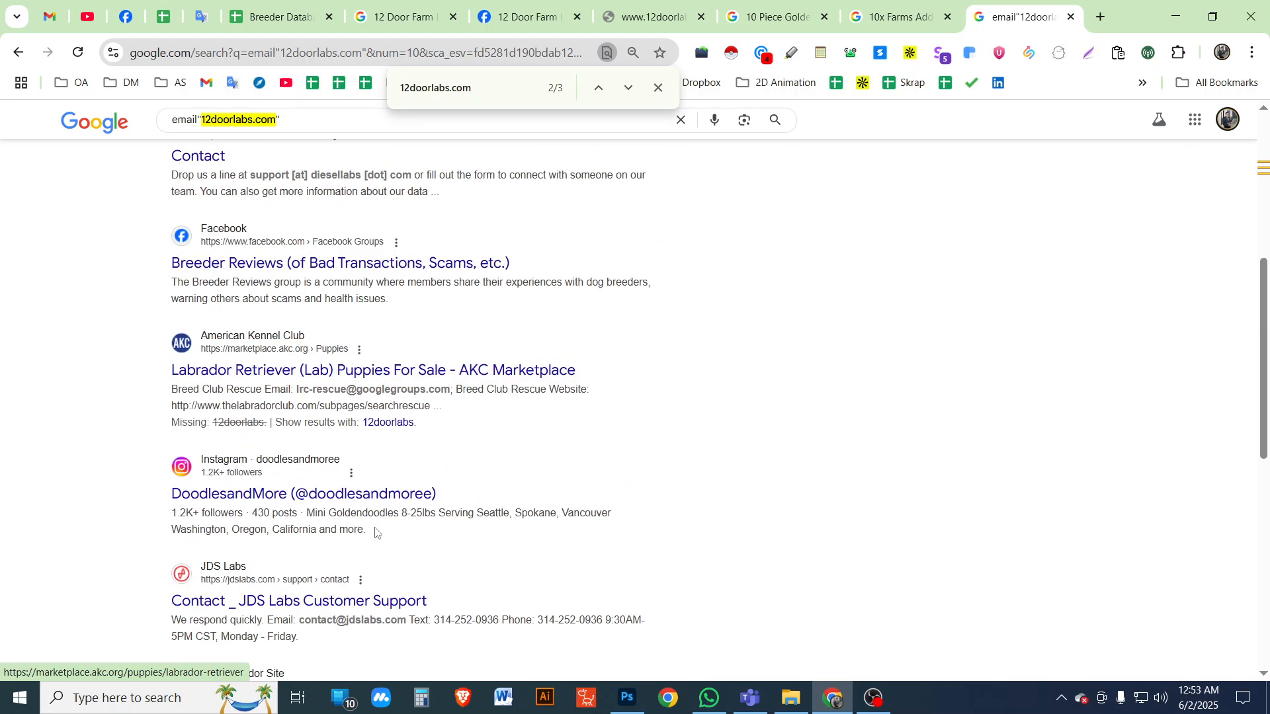
{"action": "scroll", "coordinate": [375, 531], "scroll_direction": "up", "scroll_amount": 6}
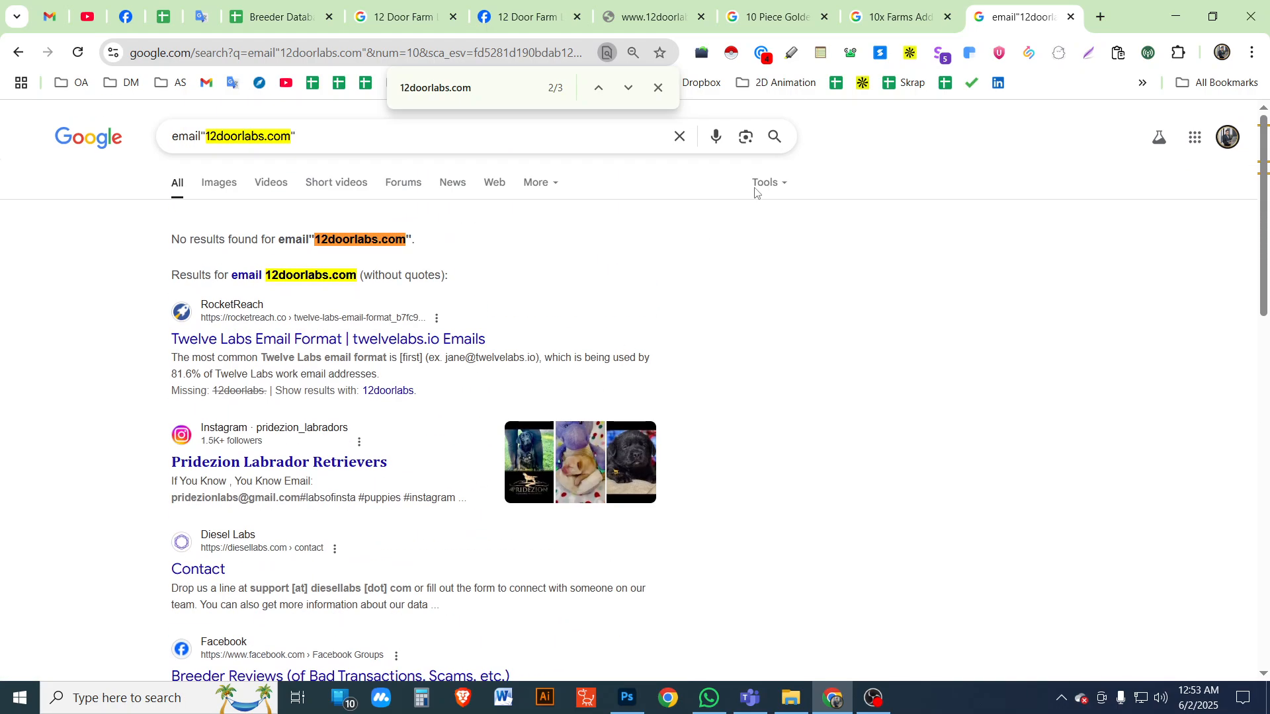
Go back to the breeder's Facebook About page and check it for email addresses with the Email Hunter extension
{"action": "left_click", "coordinate": [651, 17]}
{"action": "left_click", "coordinate": [526, 17]}
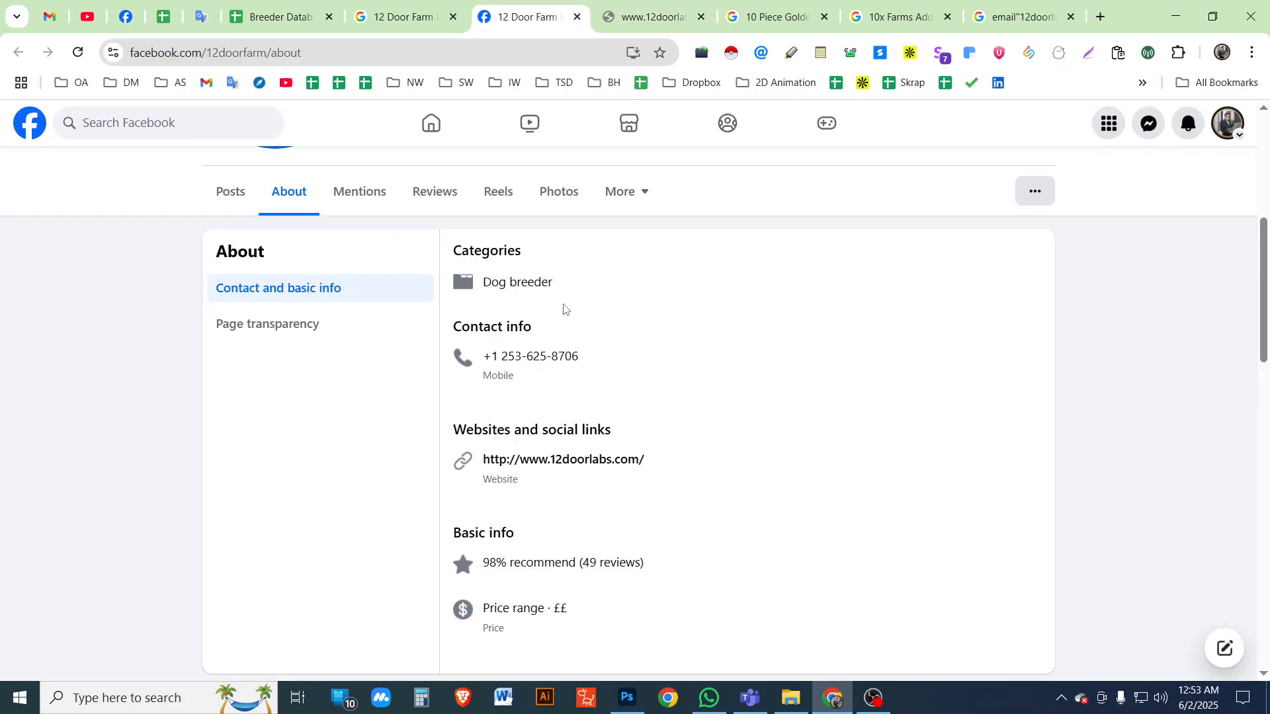
{"action": "scroll", "coordinate": [586, 475], "scroll_direction": "up", "scroll_amount": 3}
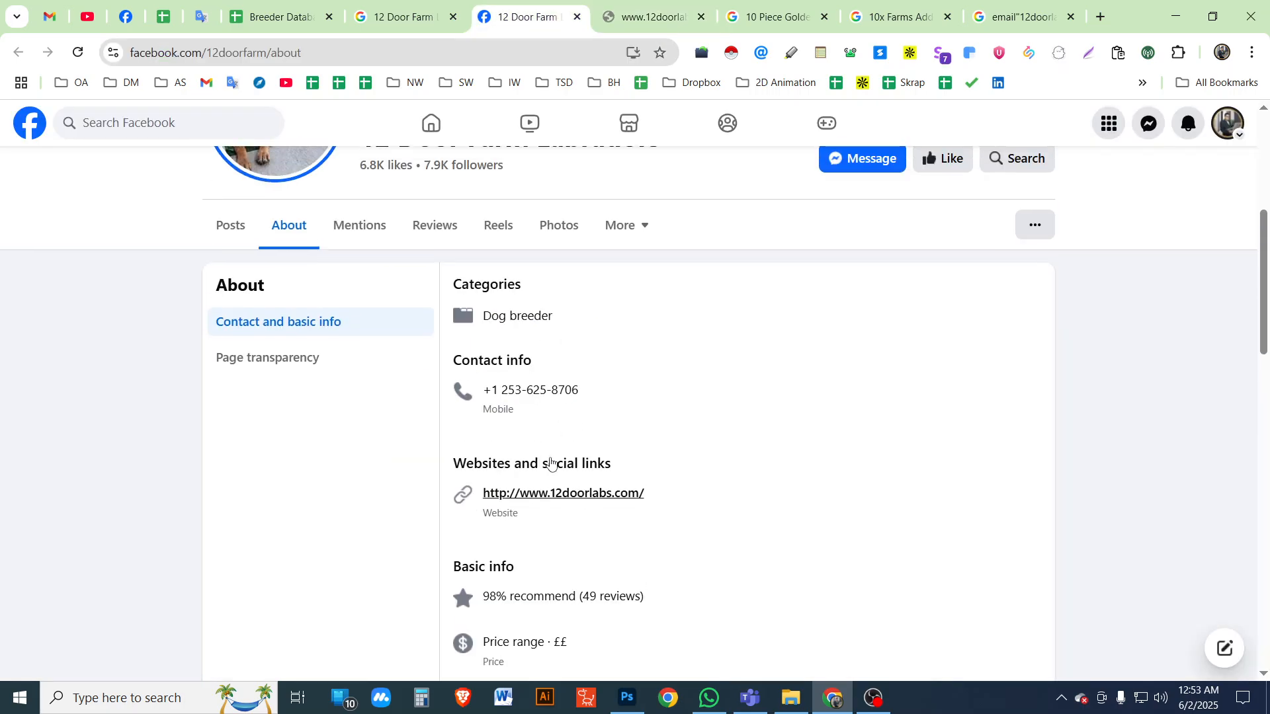
{"action": "left_click", "coordinate": [767, 57]}
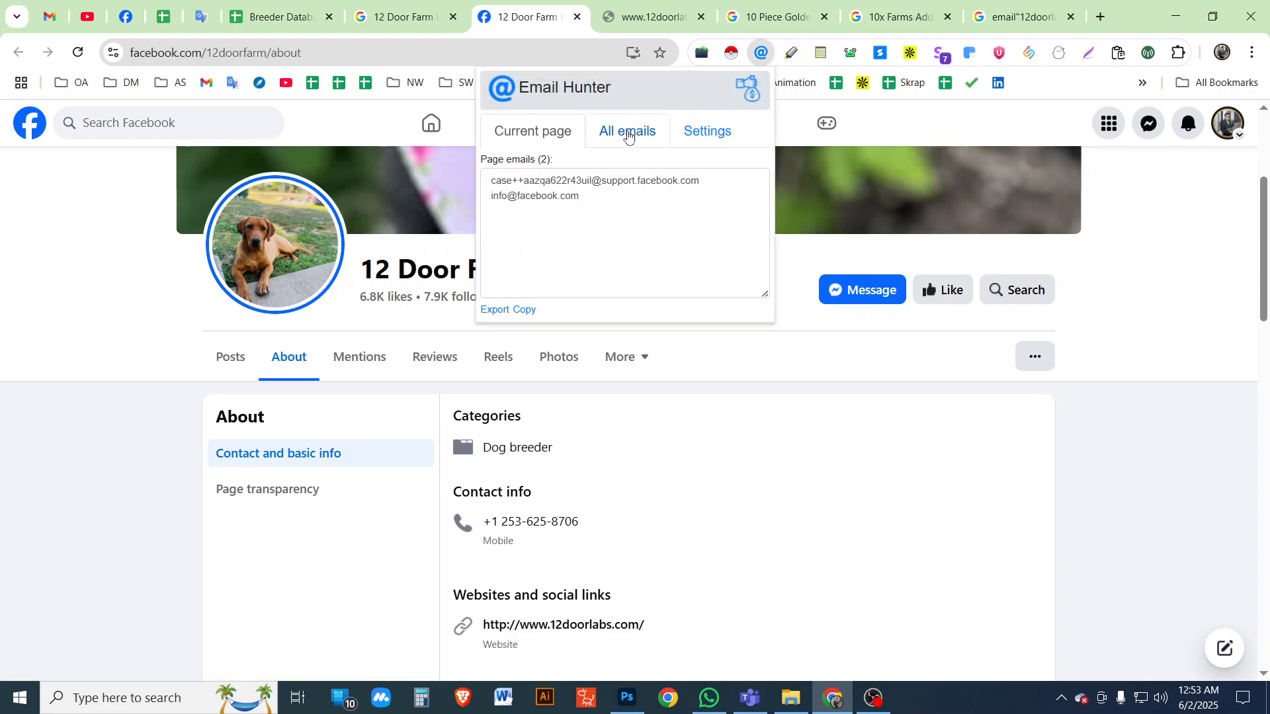
{"action": "left_click", "coordinate": [348, 139]}
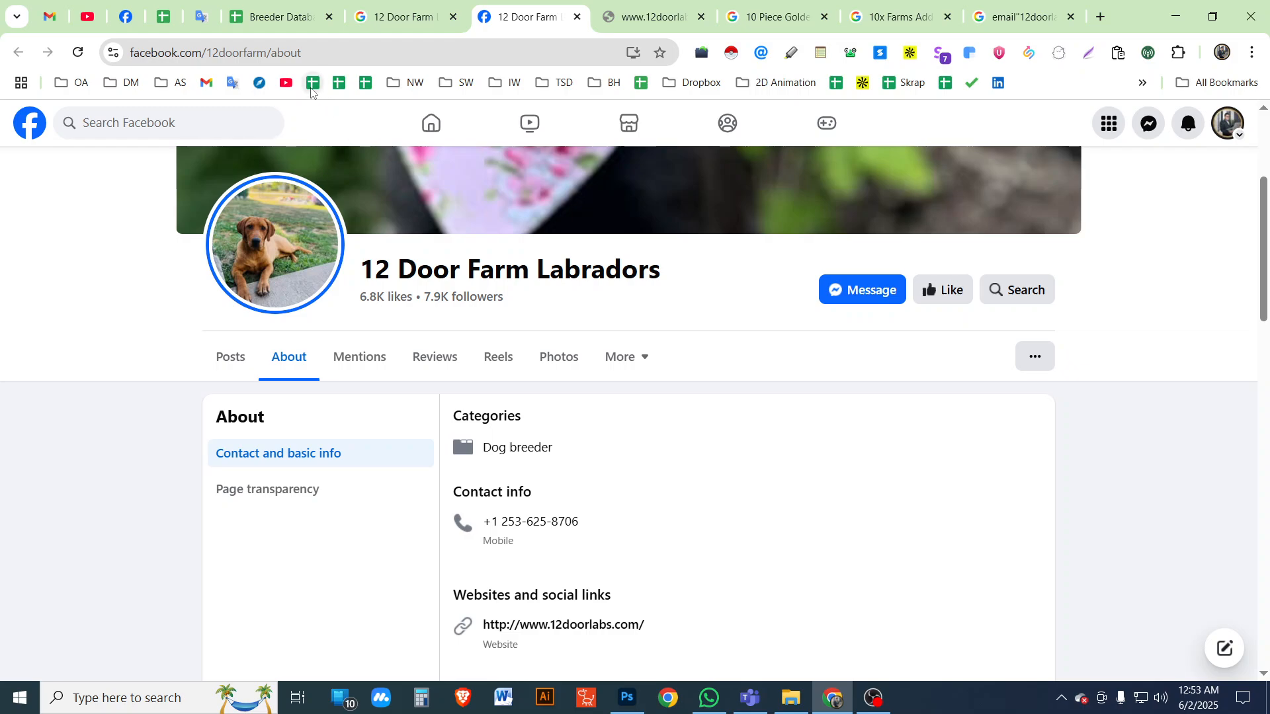
Close the breeder's Facebook and website pages and return to the Breeder Database sheet
{"action": "middle_click", "coordinate": [524, 22]}
{"action": "middle_click", "coordinate": [524, 22]}
{"action": "left_click", "coordinate": [308, 19]}
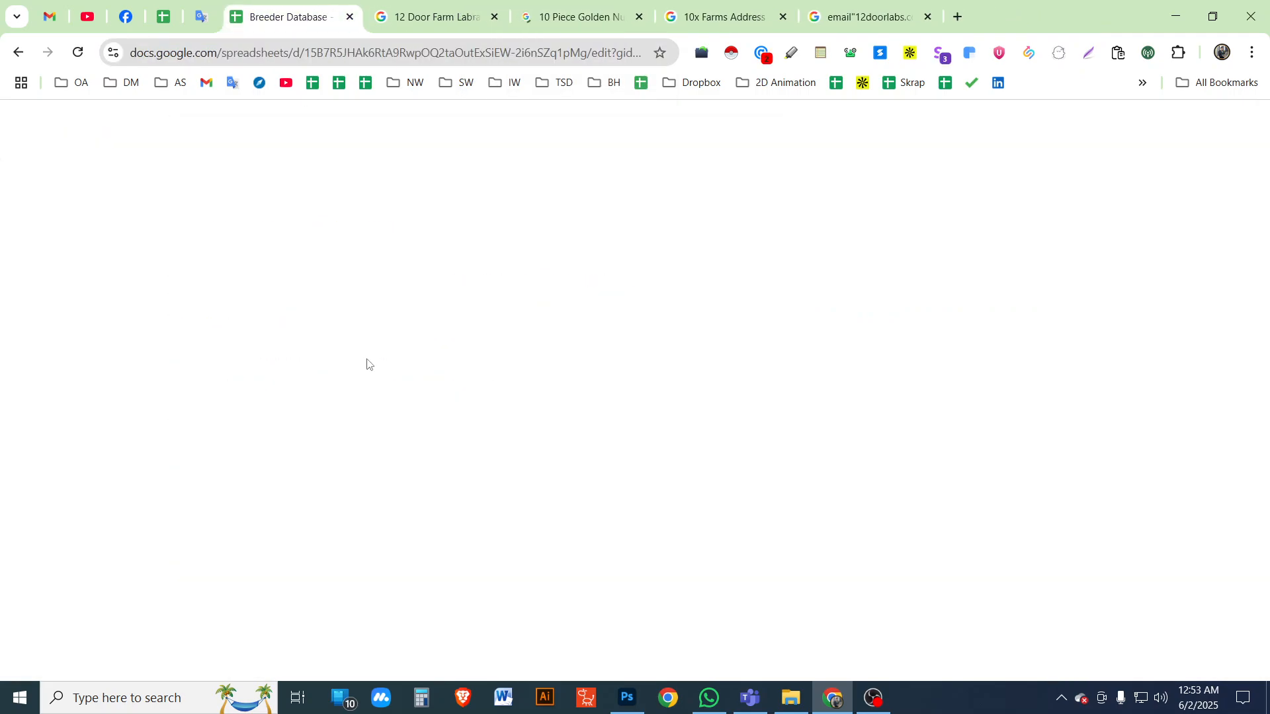
Copy the next breeder name, 13 GORGEOUS Goldens, from the sheet and search Google for it
{"action": "key", "text": "Down"}
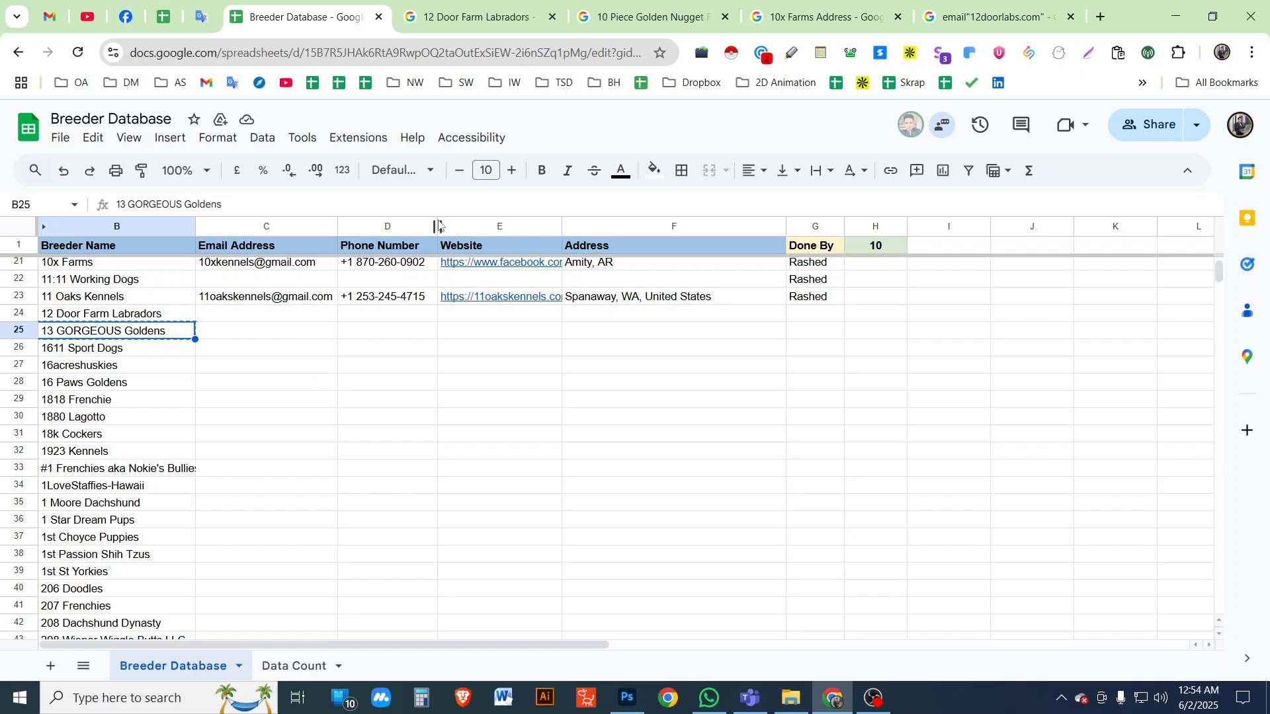
{"action": "left_click", "coordinate": [445, 26]}
{"action": "key", "text": "ctrl+l"}
{"action": "type", "text": "13 GORGEOUS Goldens"}
{"action": "key", "text": "Return"}
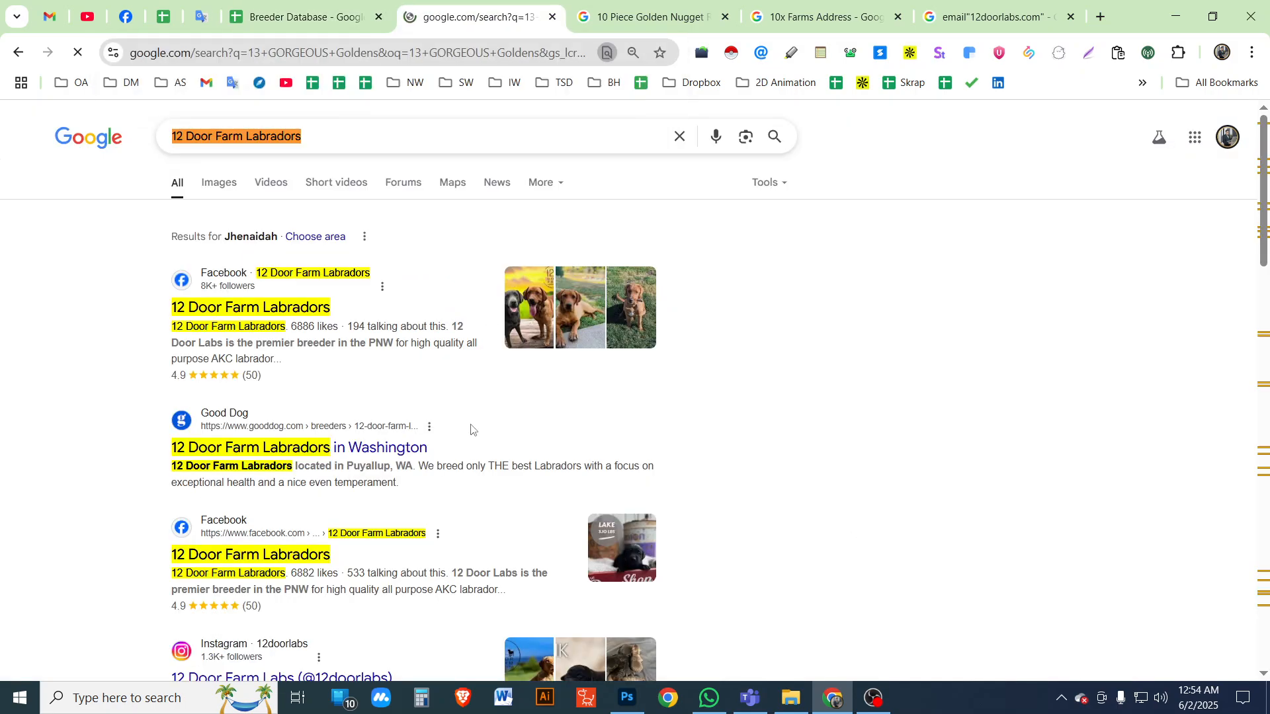
Find 13 GORGEOUS Goldens on the results page and look through the listings for matching pages
{"action": "key", "text": "ctrl+f"}
{"action": "type", "text": "13 GORGEOUS Goldens"}
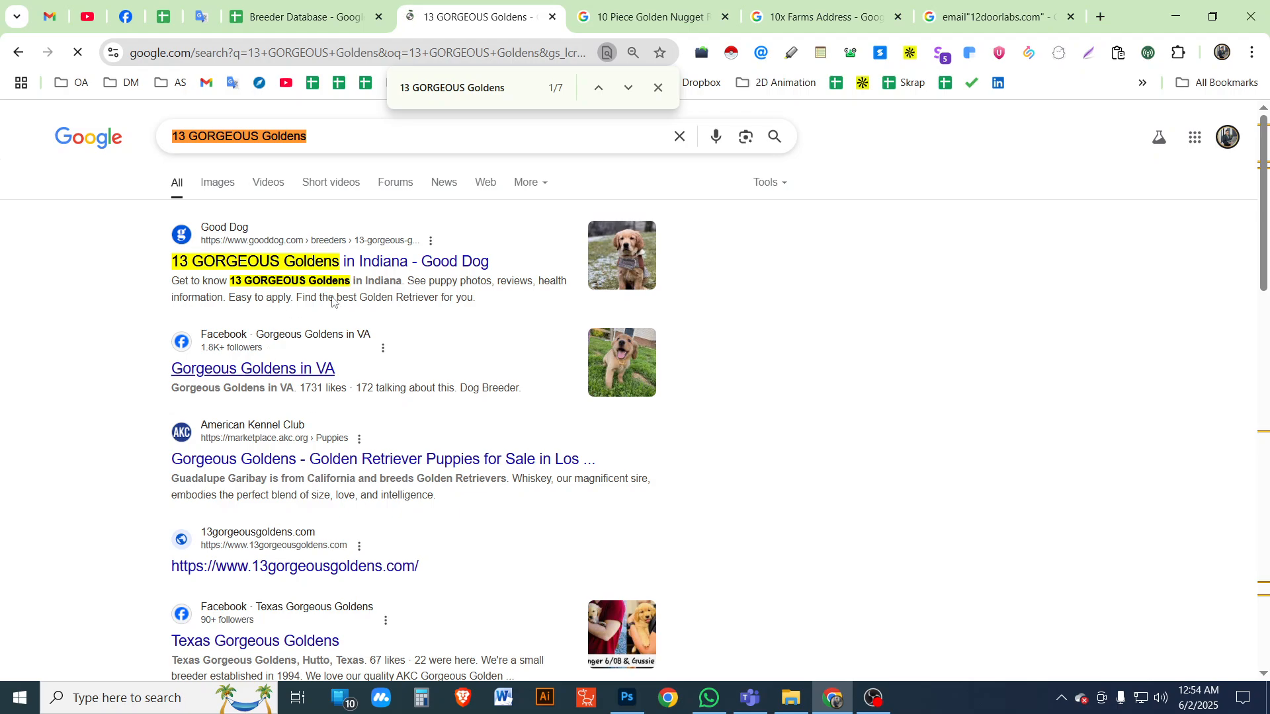
{"action": "scroll", "coordinate": [317, 397], "scroll_direction": "down", "scroll_amount": 6}
{"action": "scroll", "coordinate": [310, 452], "scroll_direction": "up", "scroll_amount": 6}
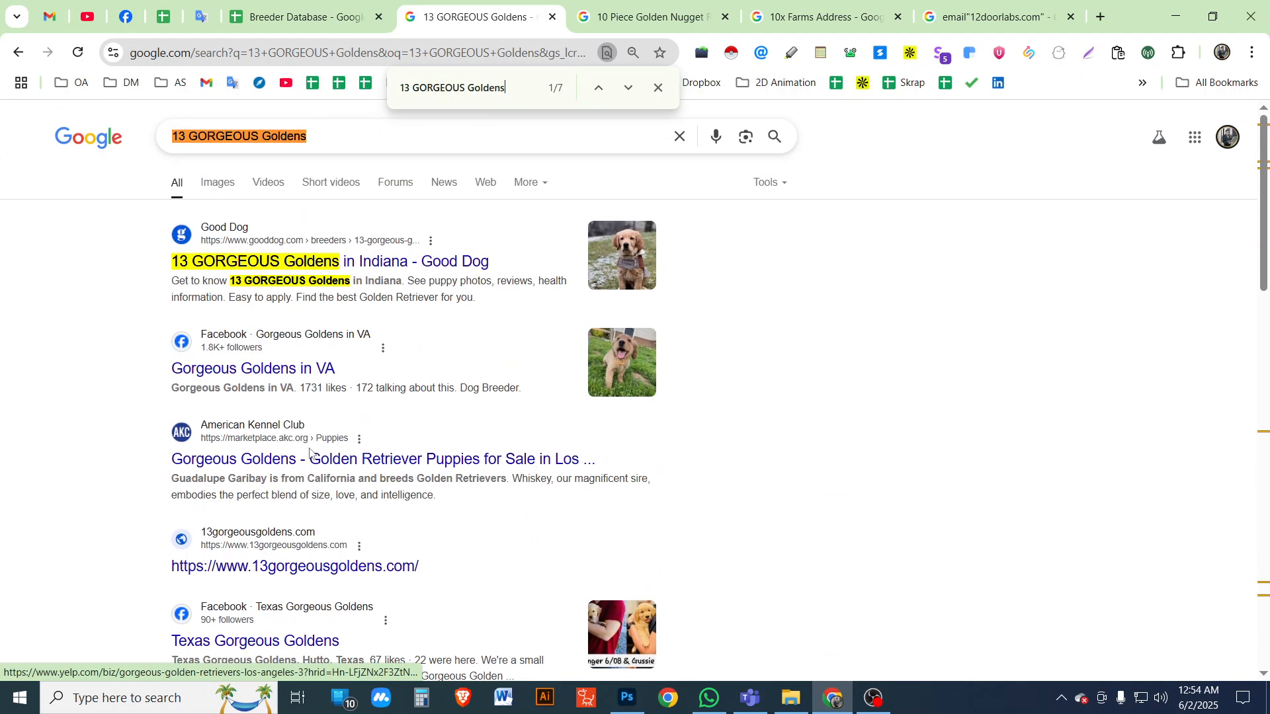
Copy the breeder name 1611 Sport Dogs from the Breeder Database sheet and search Google for it
{"action": "key", "text": "ctrl+shift+Tab"}
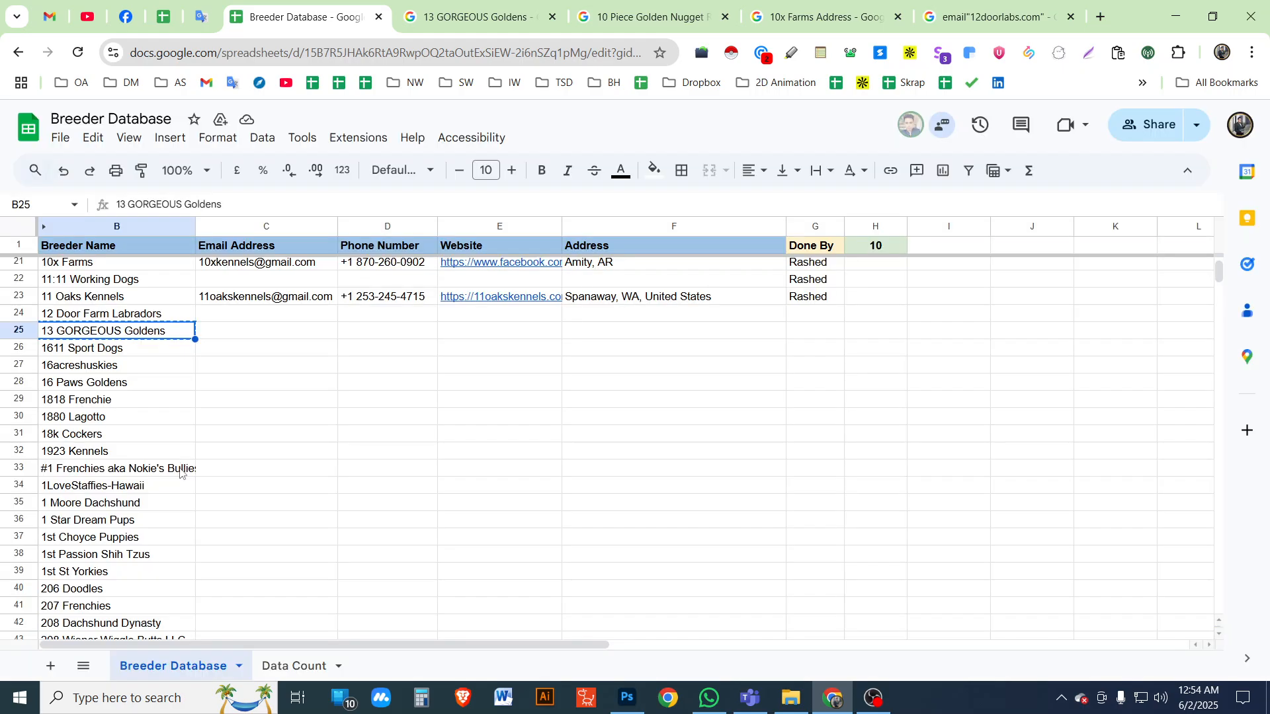
{"action": "left_click", "coordinate": [144, 346]}
{"action": "key", "text": "ctrl+c"}
{"action": "left_click", "coordinate": [462, 23]}
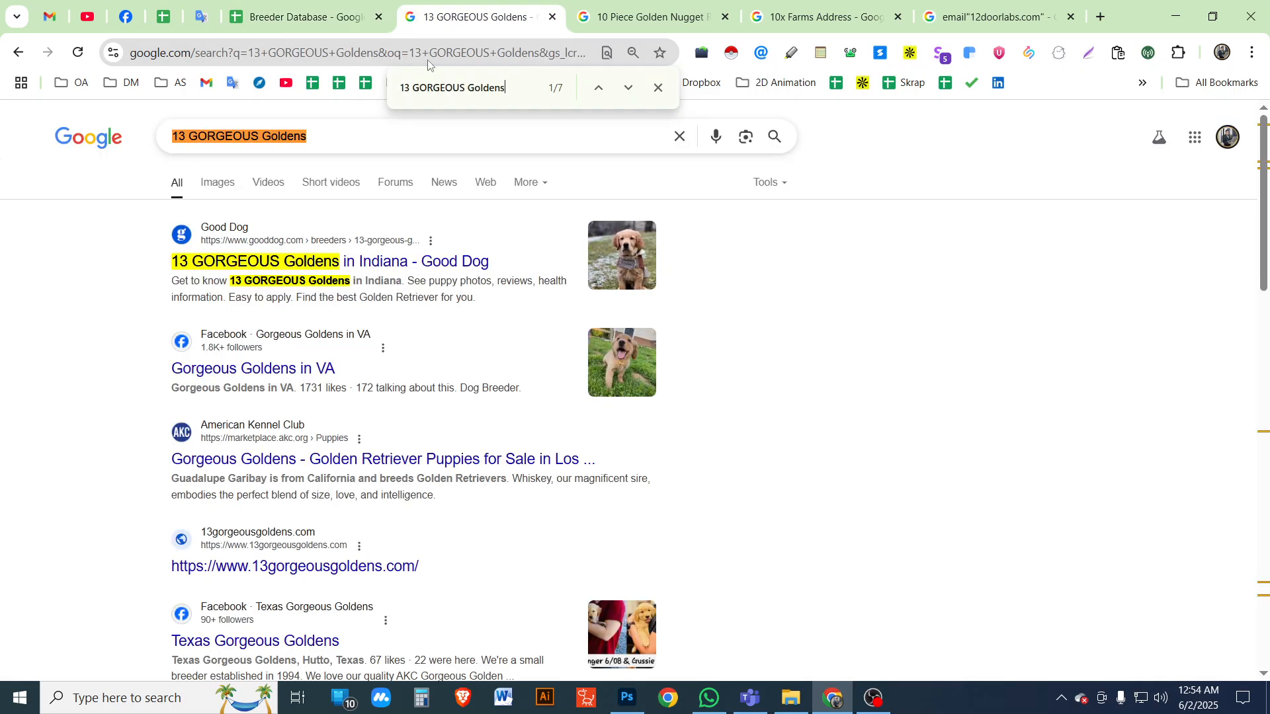
{"action": "left_click", "coordinate": [428, 60]}
{"action": "key", "text": "ctrl+v"}
{"action": "key", "text": "Return"}
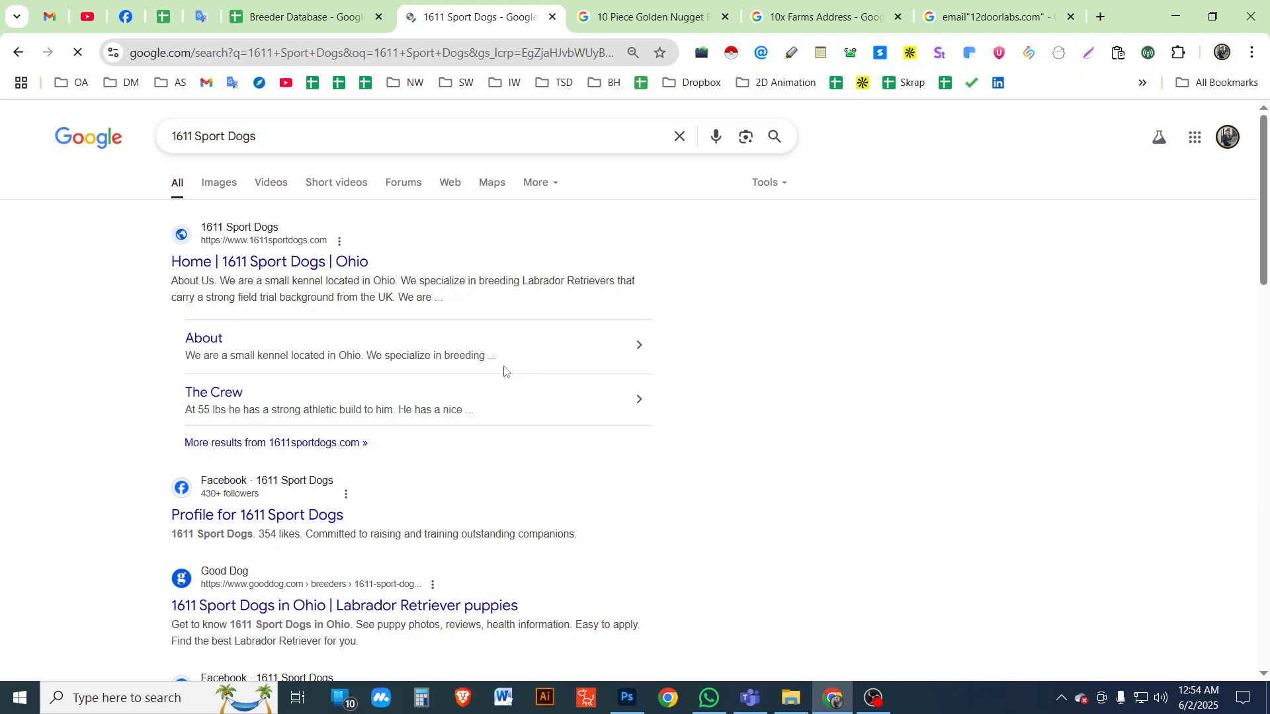
Find 1611 Sport Dogs on the results page and open its website and Facebook profile in new tabs
{"action": "key", "text": "ctrl+f"}
{"action": "key", "text": "ctrl+v"}
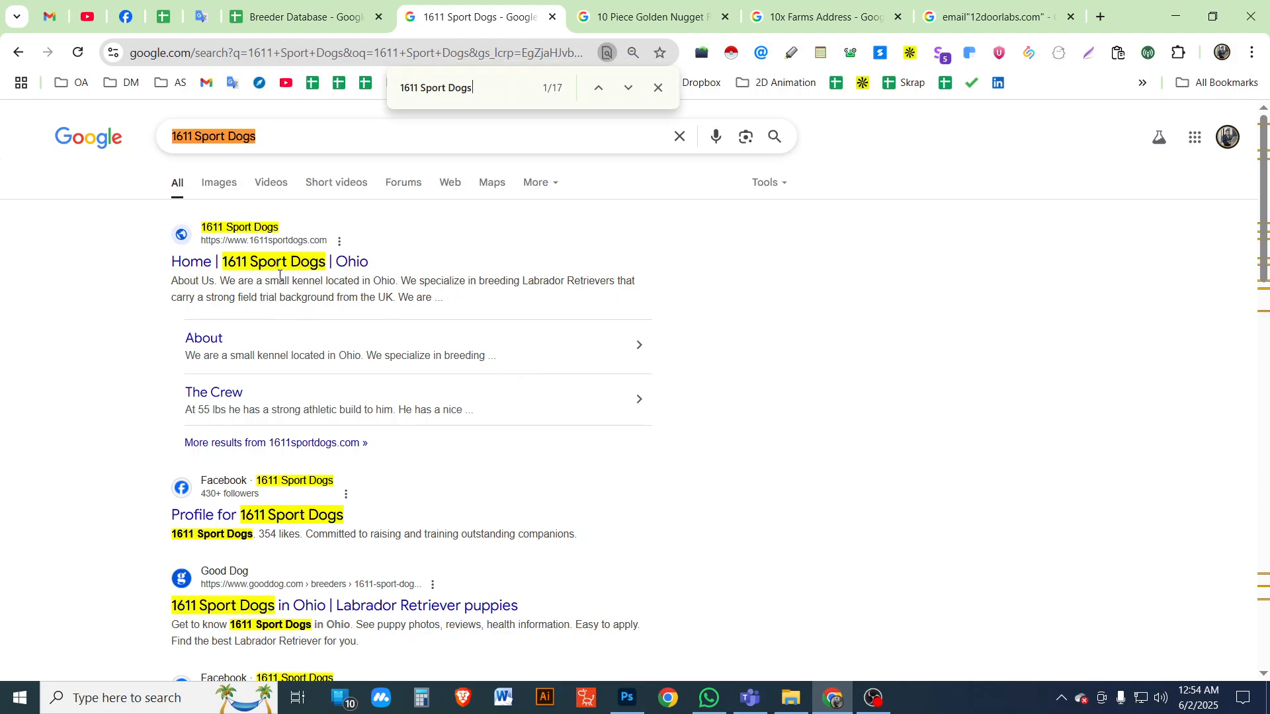
{"action": "left_click", "coordinate": [310, 493], "text": "ctrl"}
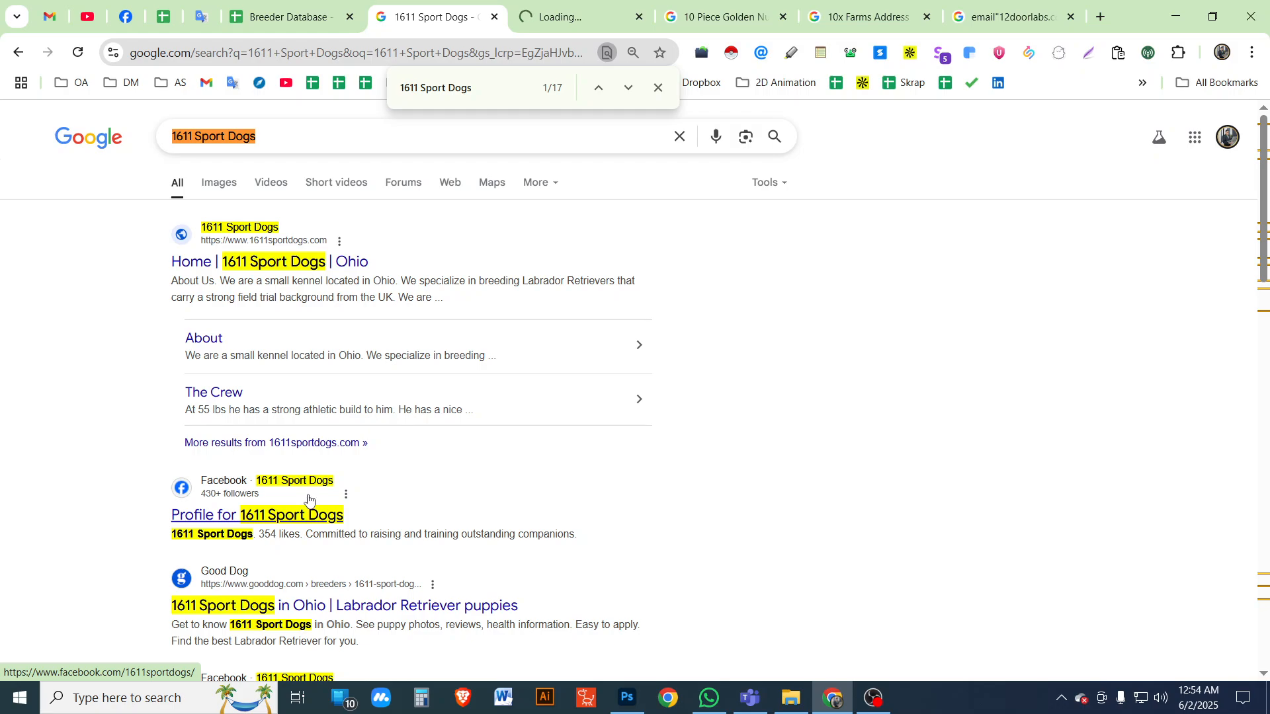
{"action": "left_click", "coordinate": [256, 523], "text": "ctrl"}
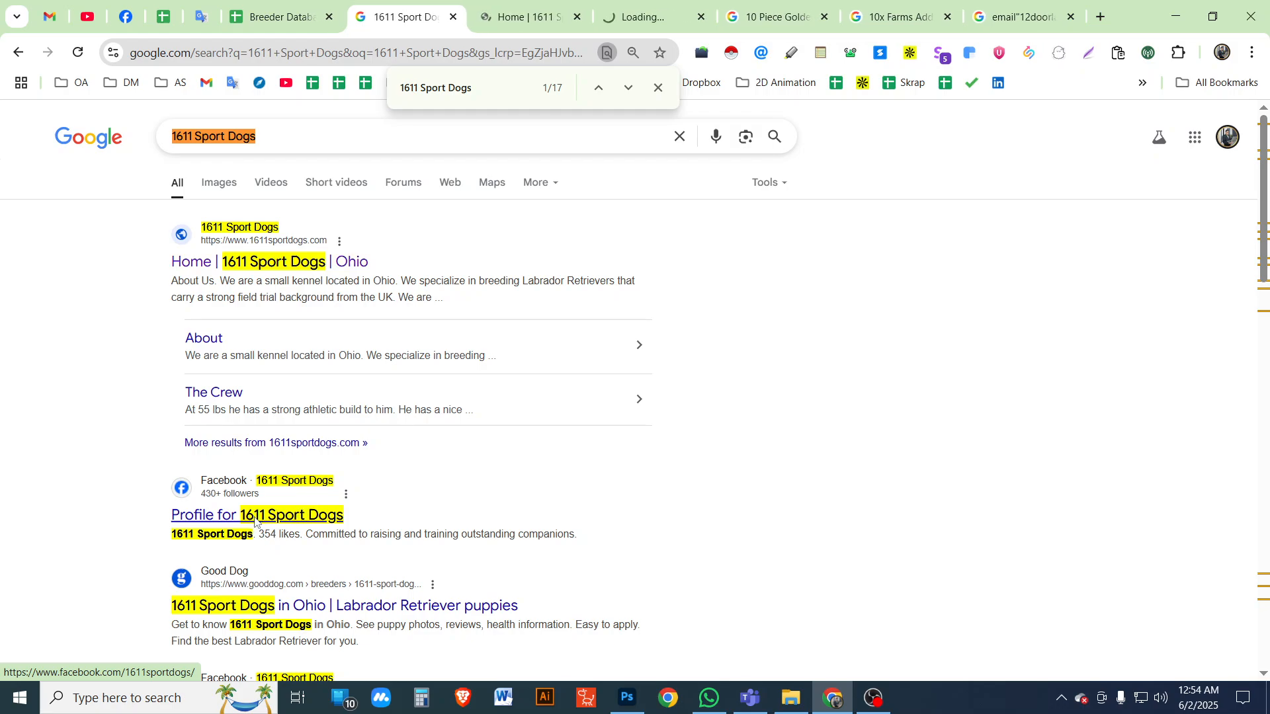
Check the home and contact pages of the 1611 Sport Dogs website for email addresses with the Email Hunter extension
{"action": "left_click", "coordinate": [529, 16]}
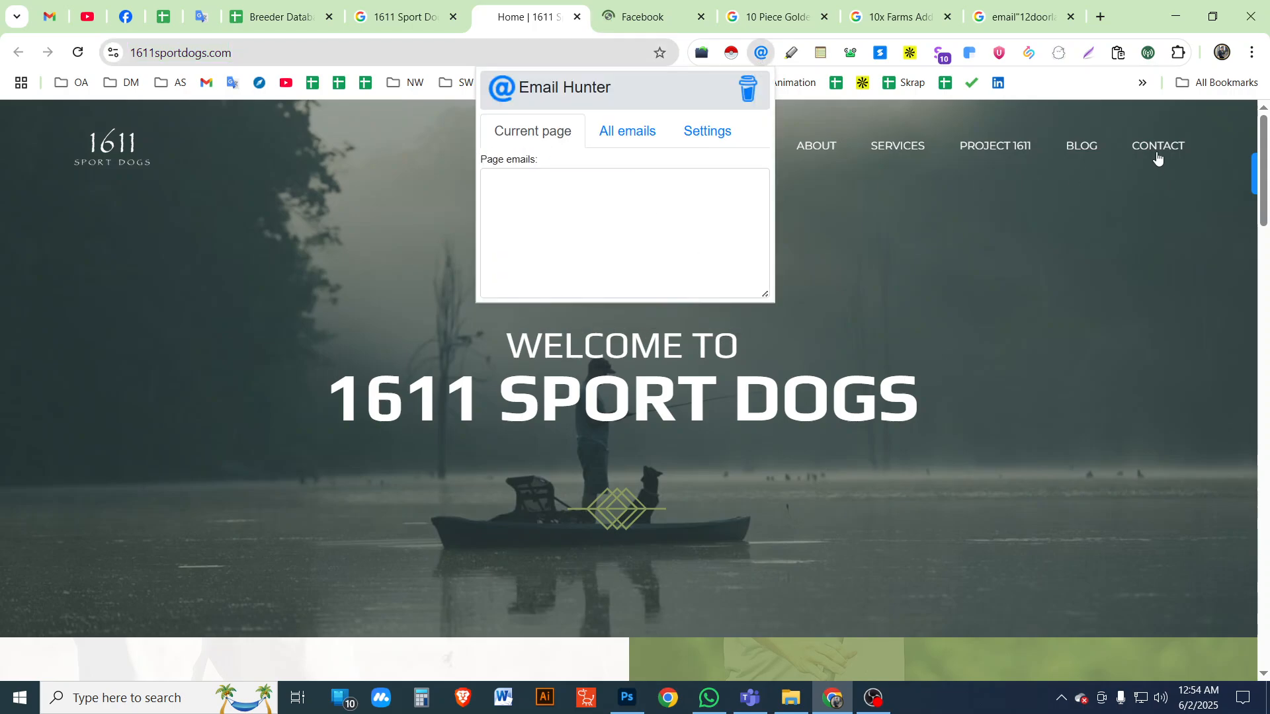
{"action": "left_click", "coordinate": [1156, 157]}
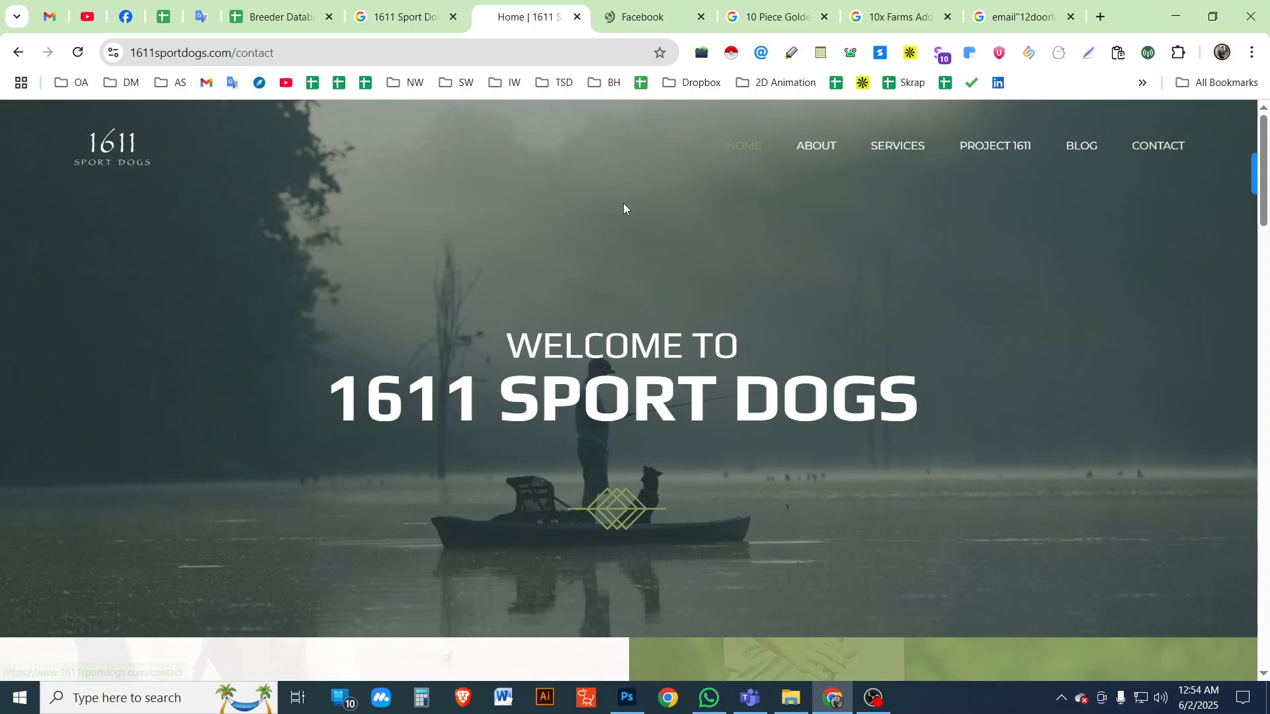
{"action": "left_click", "coordinate": [761, 52]}
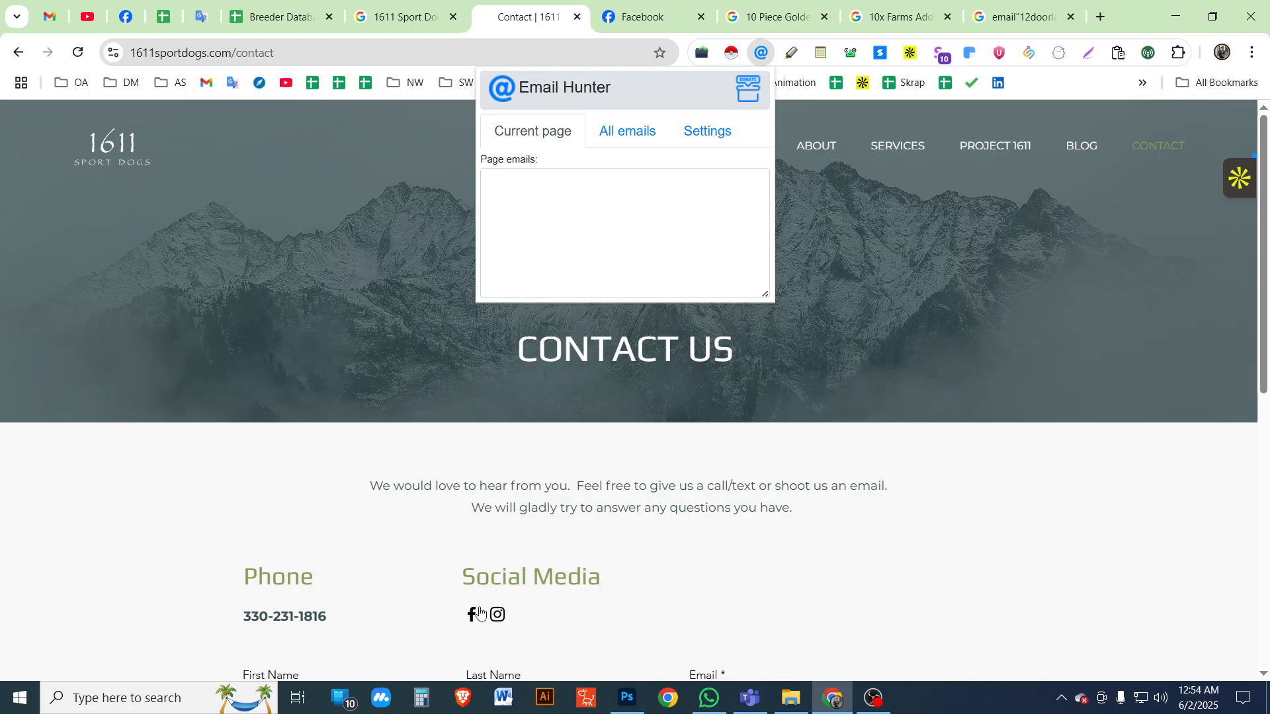
Open the contact page's Facebook link, compare it with the Facebook page already open, and close the duplicate
{"action": "left_click", "coordinate": [472, 619]}
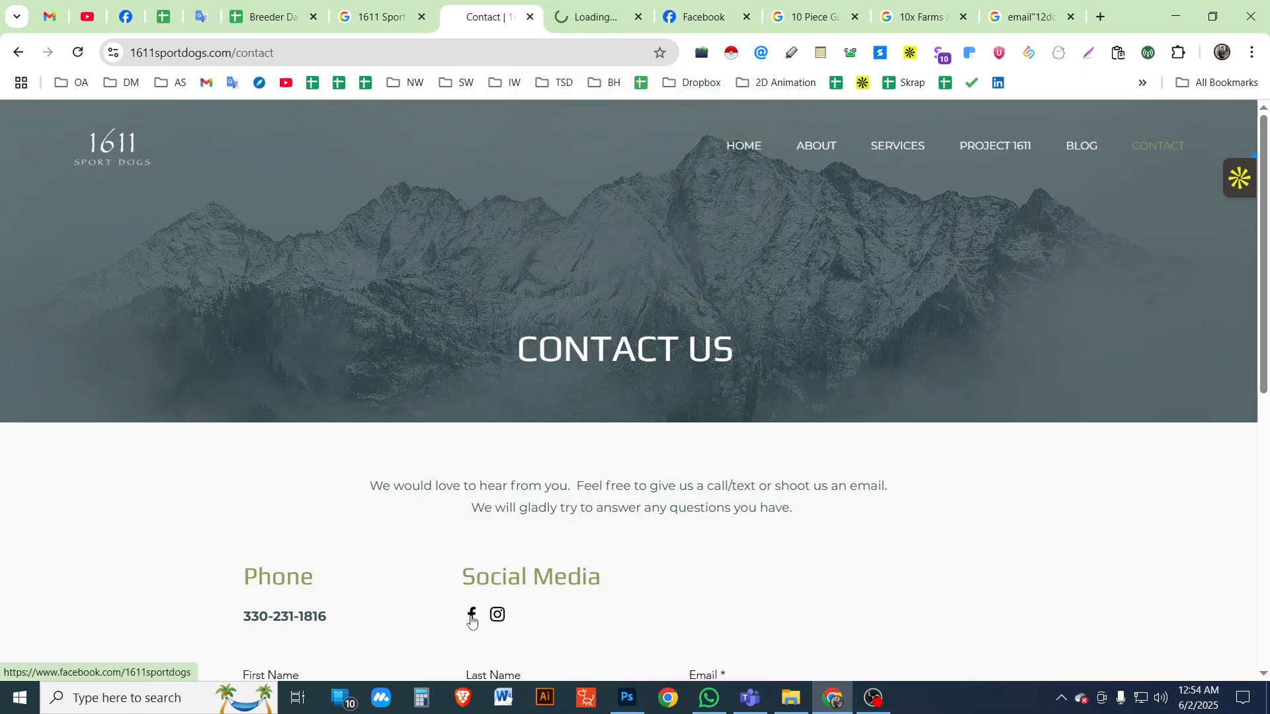
{"action": "left_click", "coordinate": [592, 26]}
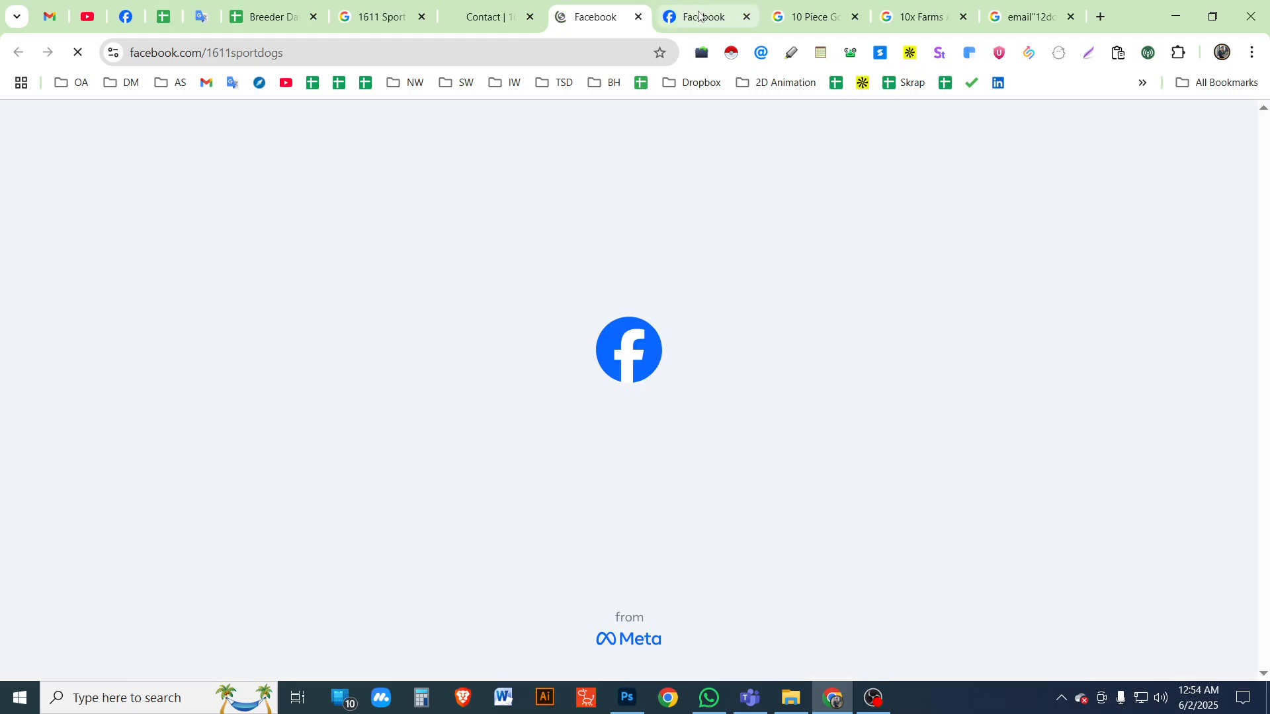
{"action": "left_click", "coordinate": [687, 13]}
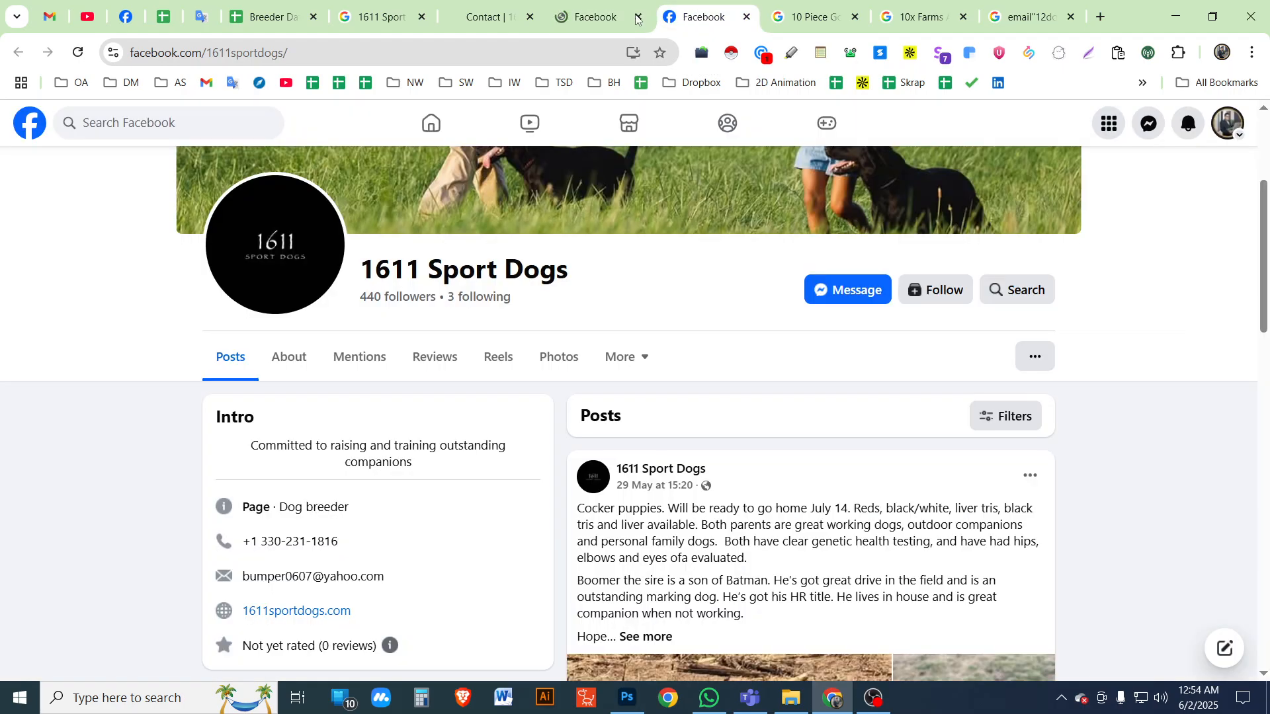
{"action": "left_click", "coordinate": [592, 18]}
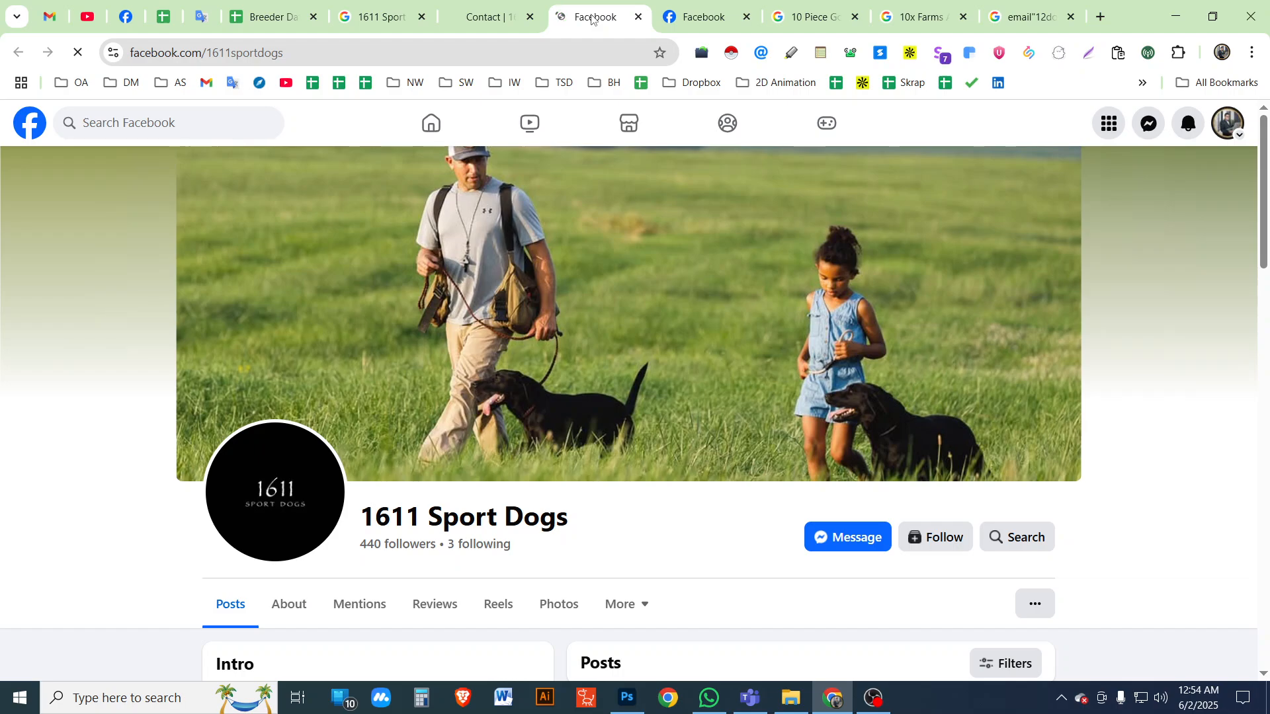
{"action": "middle_click", "coordinate": [593, 20]}
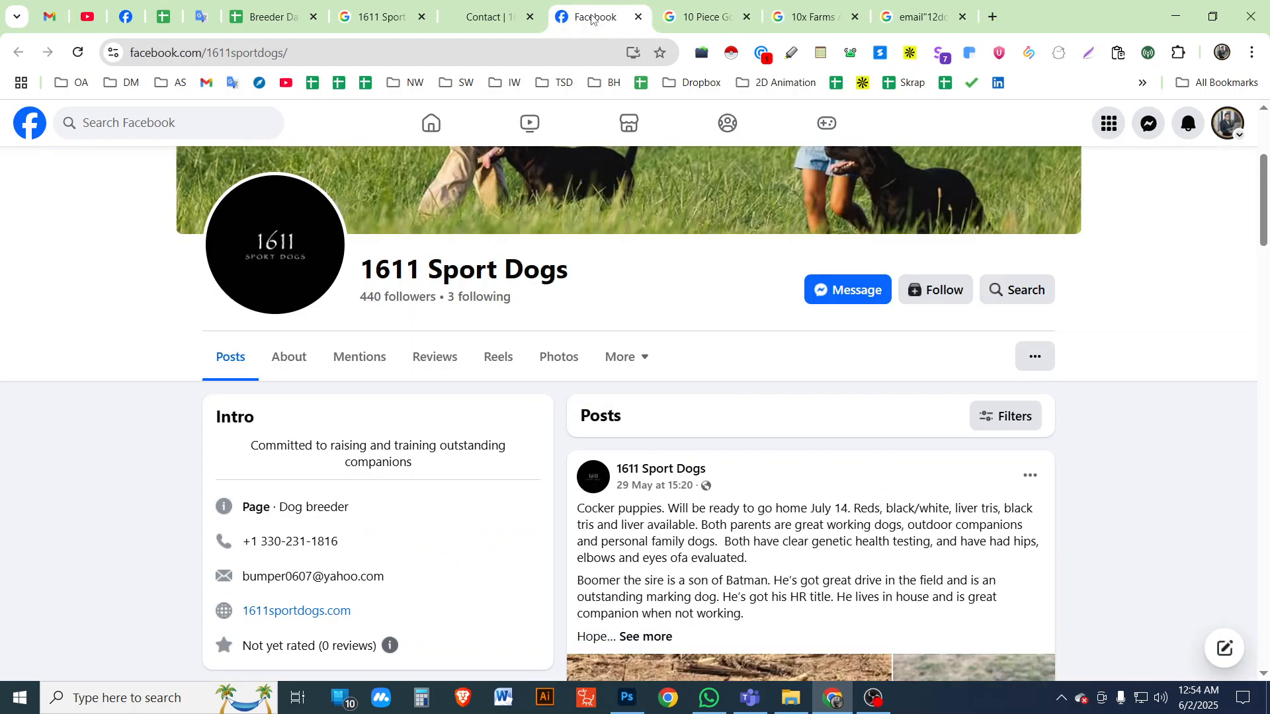
Copy the phone number and email from the breeder's Facebook About page and check the page for an address
{"action": "left_click", "coordinate": [292, 360]}
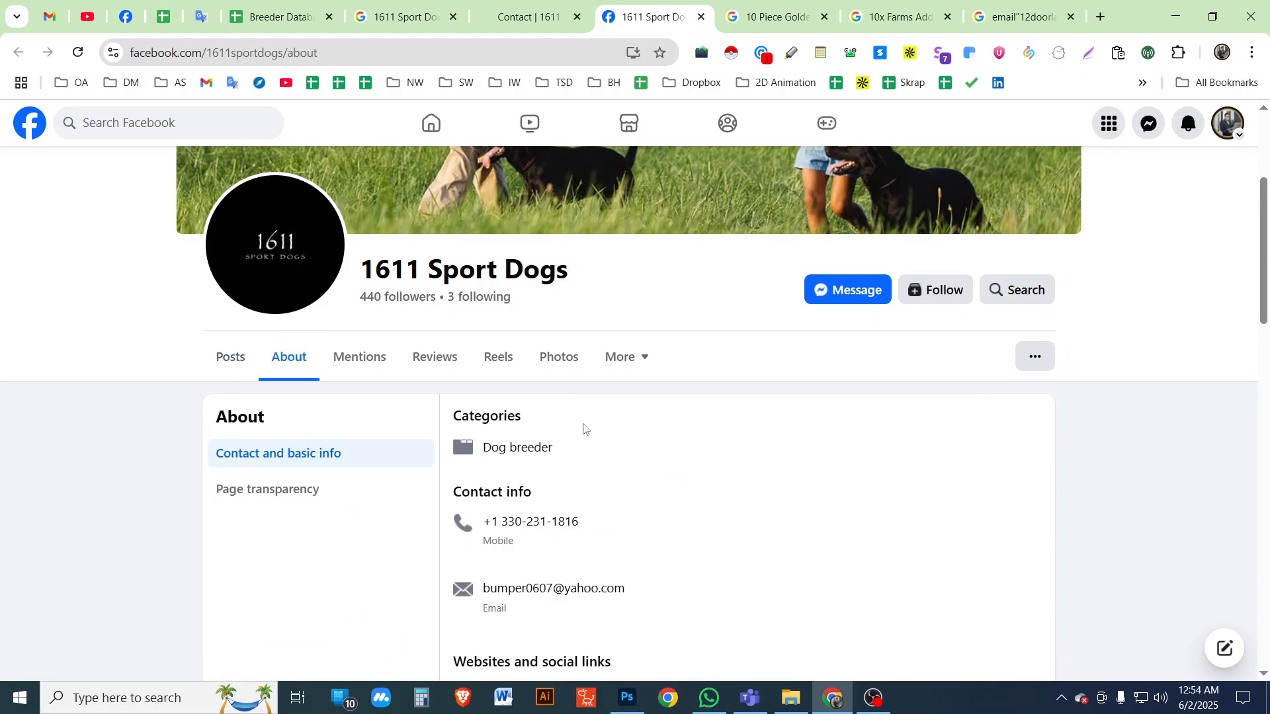
{"action": "left_click_drag", "start_coordinate": [588, 528], "coordinate": [492, 527]}
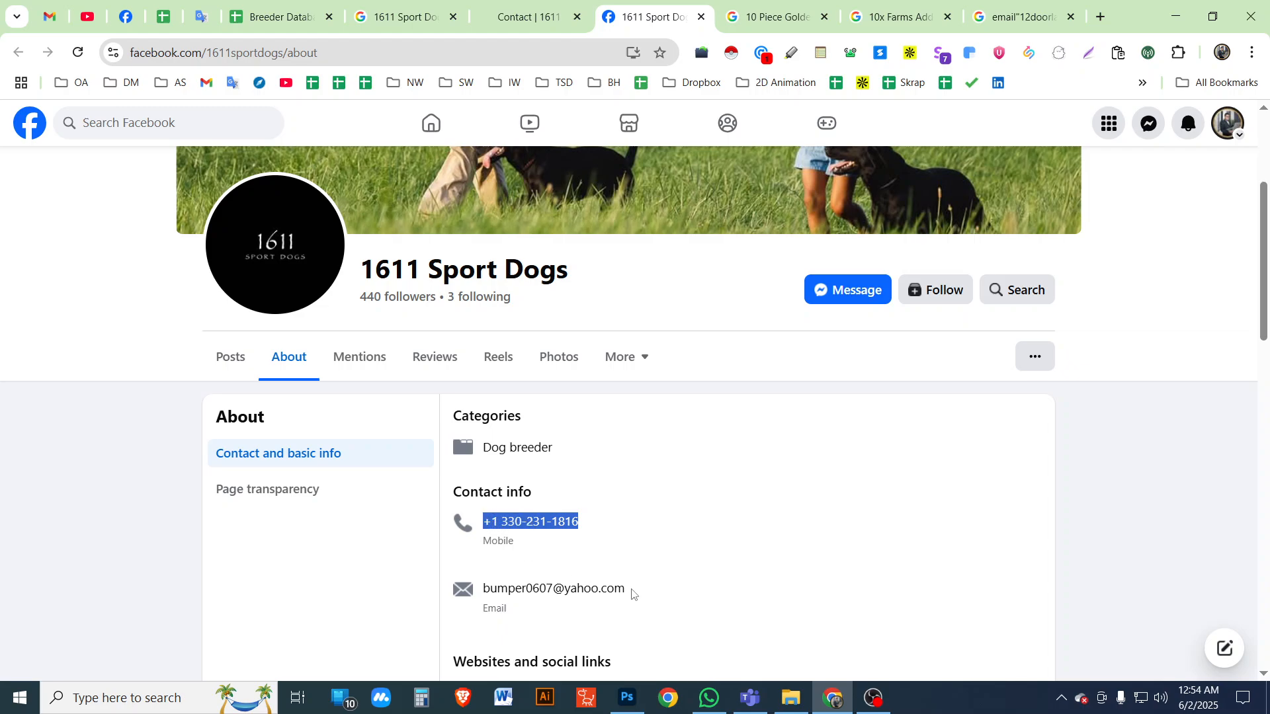
{"action": "left_click_drag", "start_coordinate": [632, 593], "coordinate": [495, 589]}
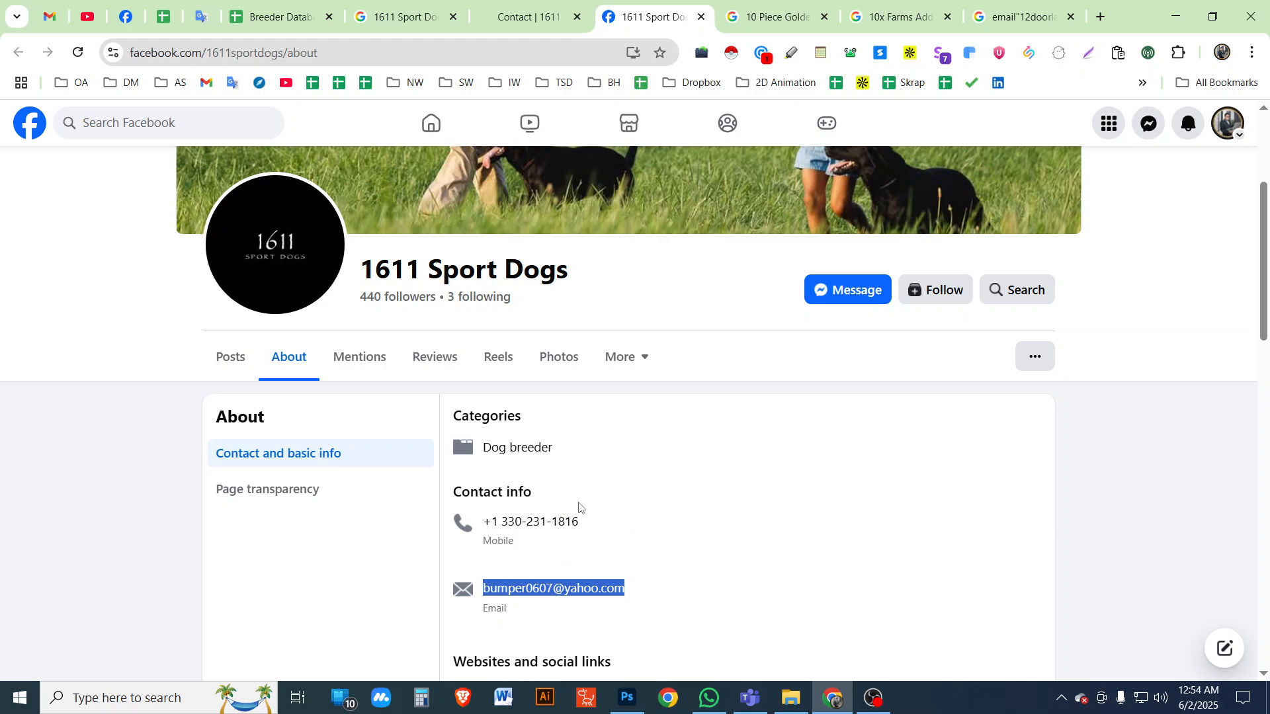
{"action": "scroll", "coordinate": [578, 506], "scroll_direction": "down", "scroll_amount": 4}
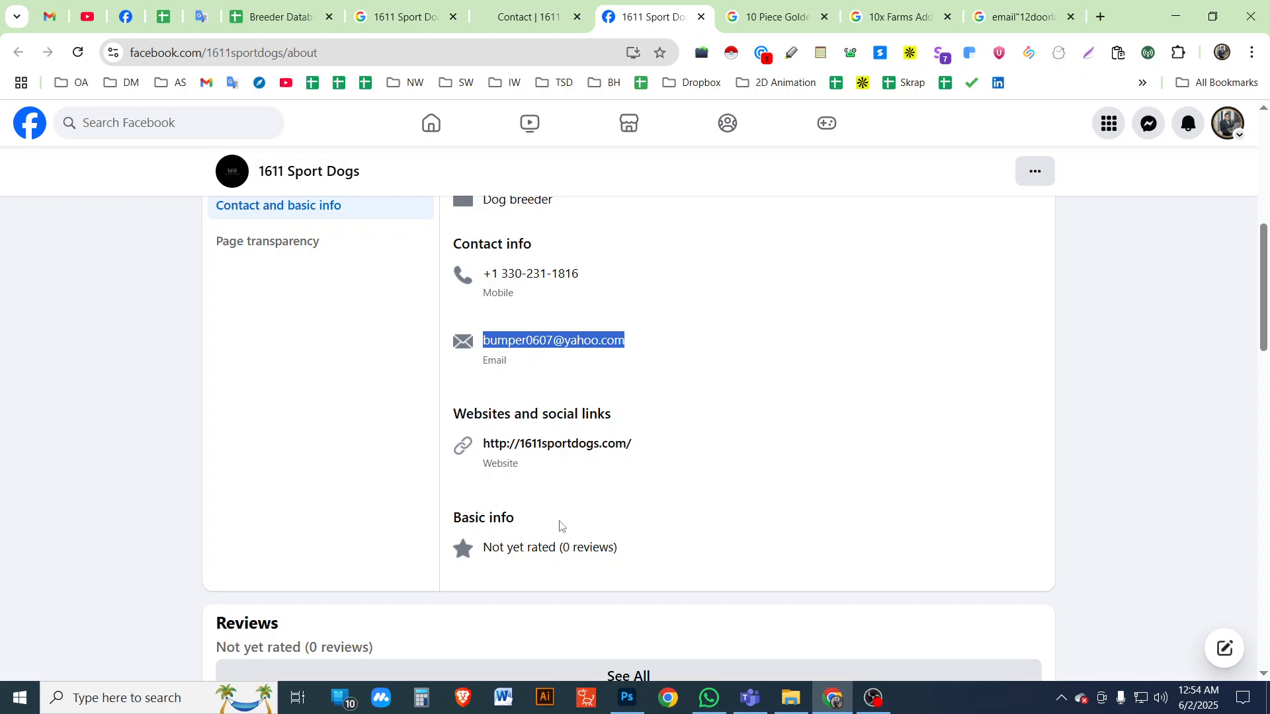
{"action": "scroll", "coordinate": [544, 510], "scroll_direction": "down", "scroll_amount": 2}
{"action": "scroll", "coordinate": [498, 535], "scroll_direction": "up", "scroll_amount": 10}
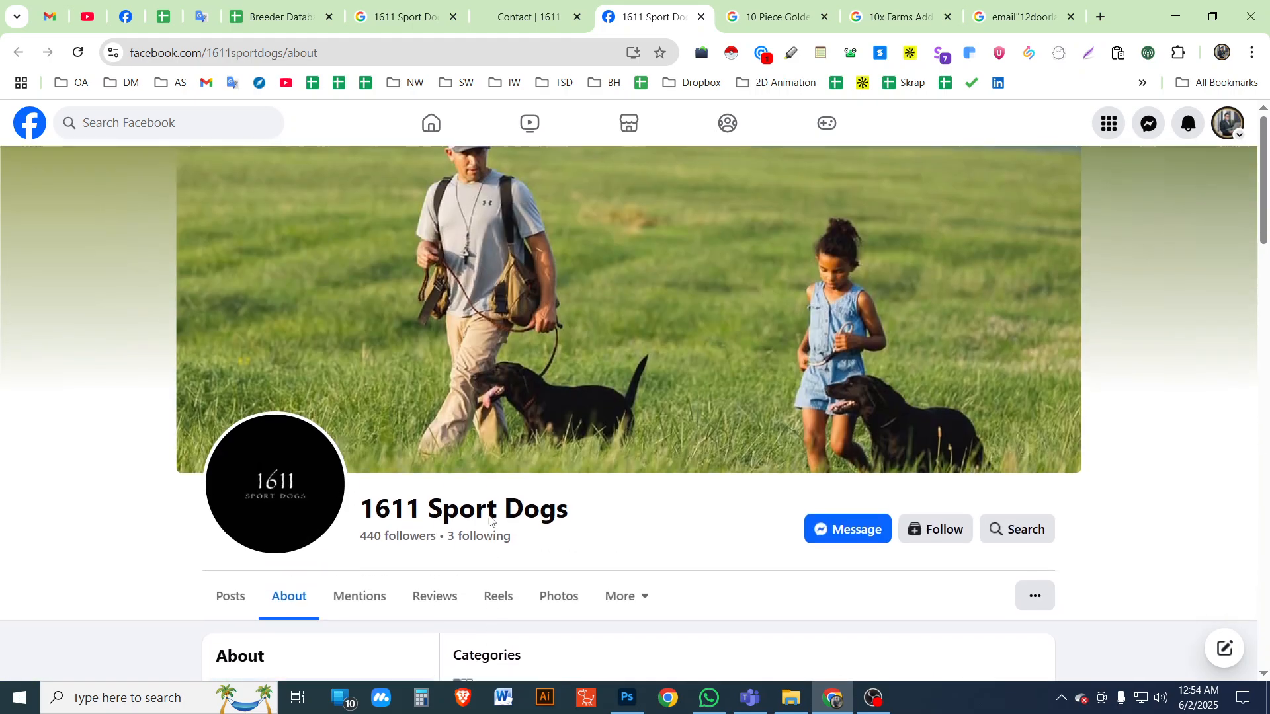
Enter the copied email address and the phone number, prefixed with an apostrophe, in the 1611 Sport Dogs row of the sheet
{"action": "left_click", "coordinate": [272, 16]}
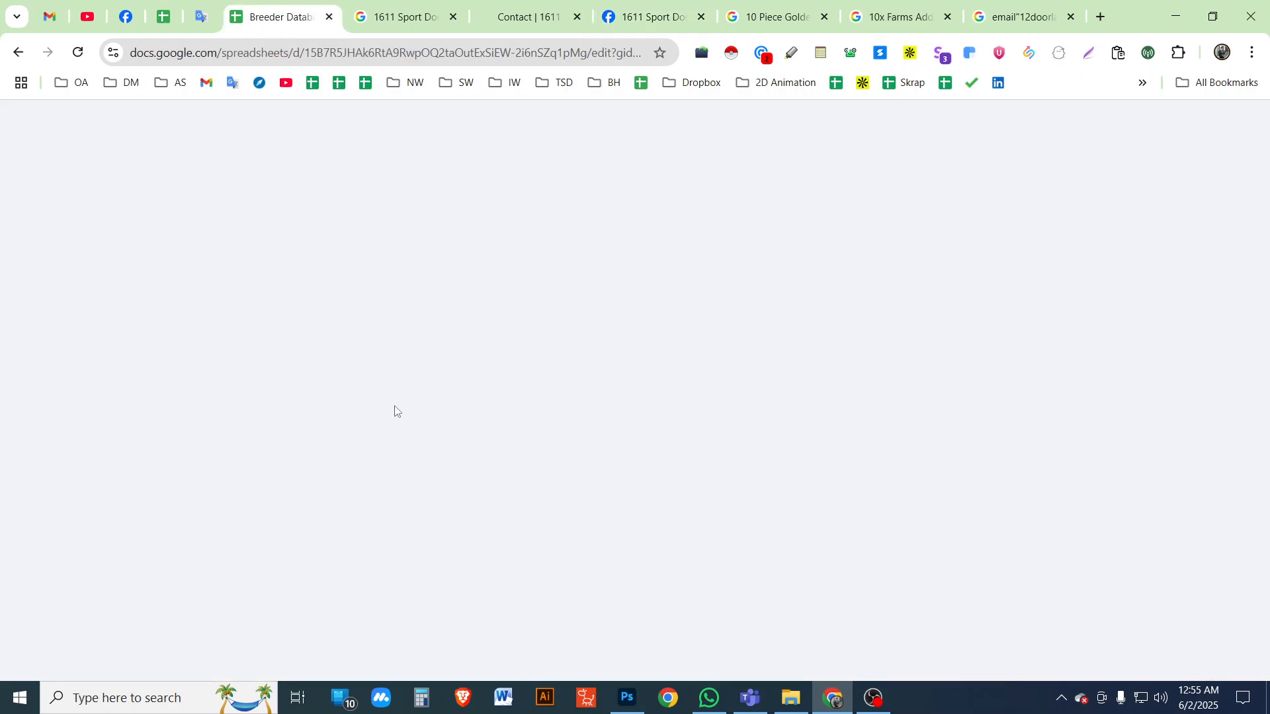
{"action": "left_click", "coordinate": [248, 355]}
{"action": "key", "text": "super+v"}
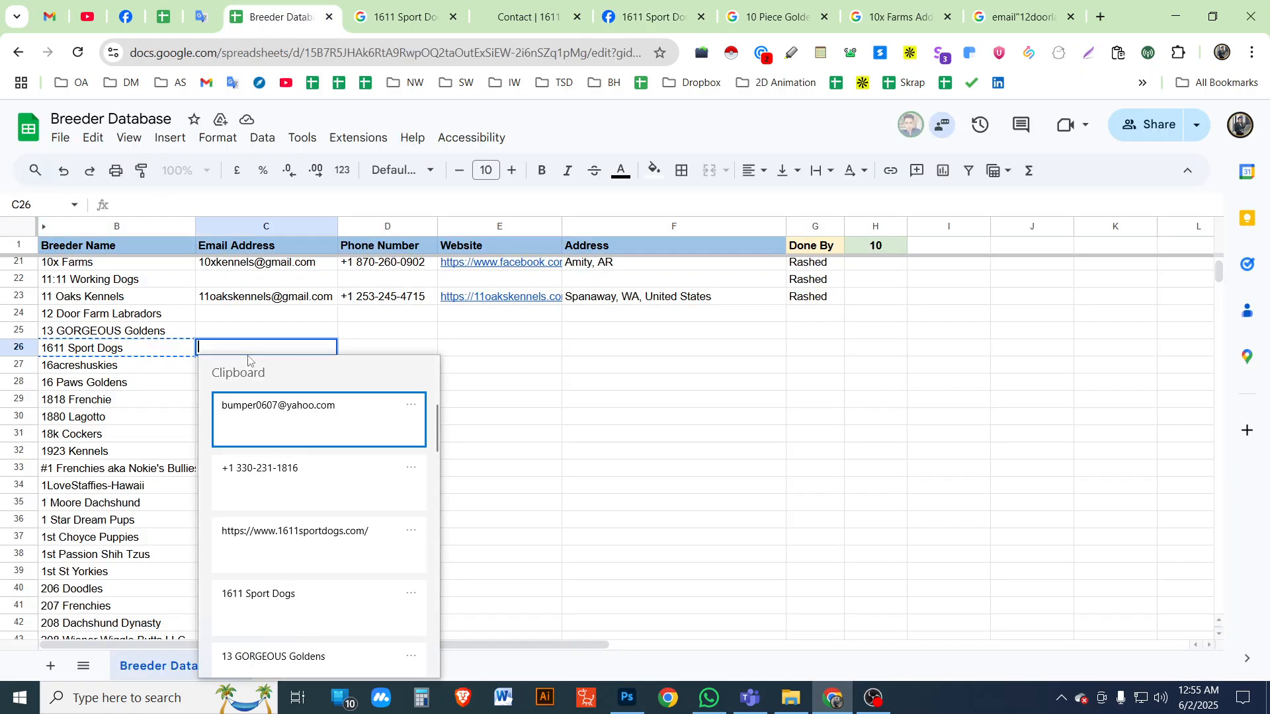
{"action": "left_click", "coordinate": [279, 423]}
{"action": "key", "text": "Tab"}
{"action": "type", "text": "'"}
{"action": "key", "text": "super+v"}
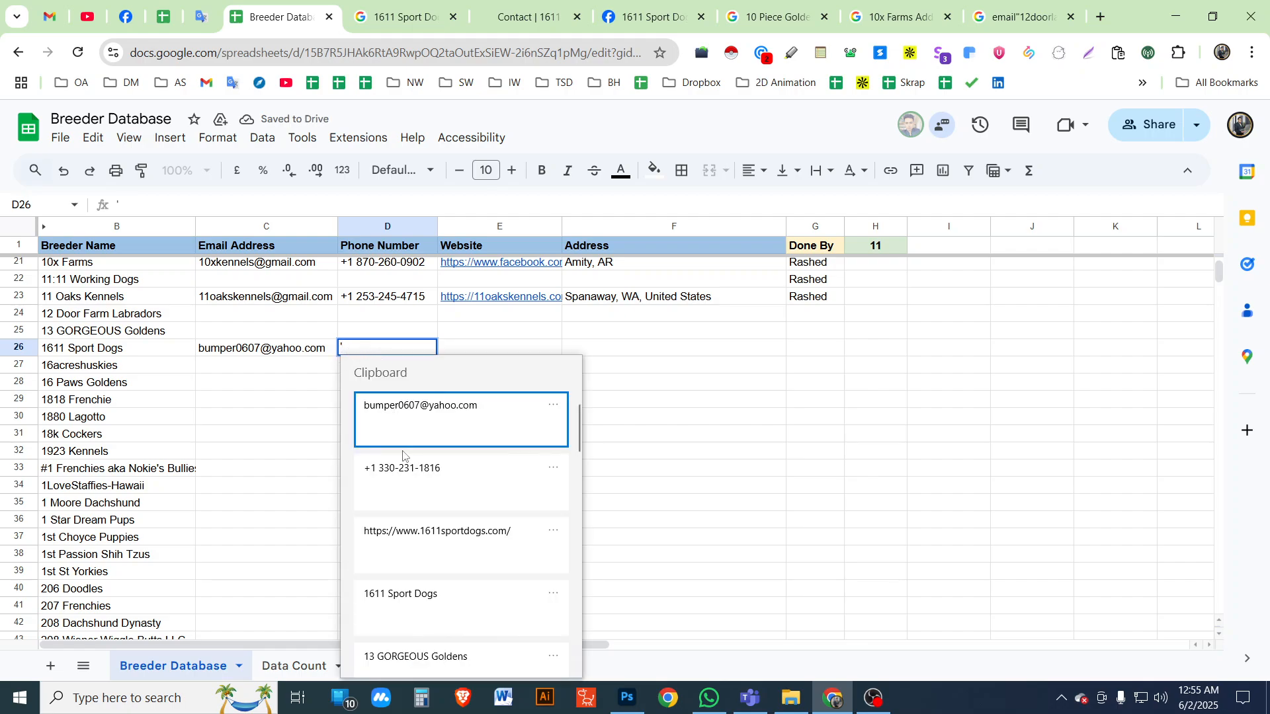
{"action": "left_click", "coordinate": [402, 478]}
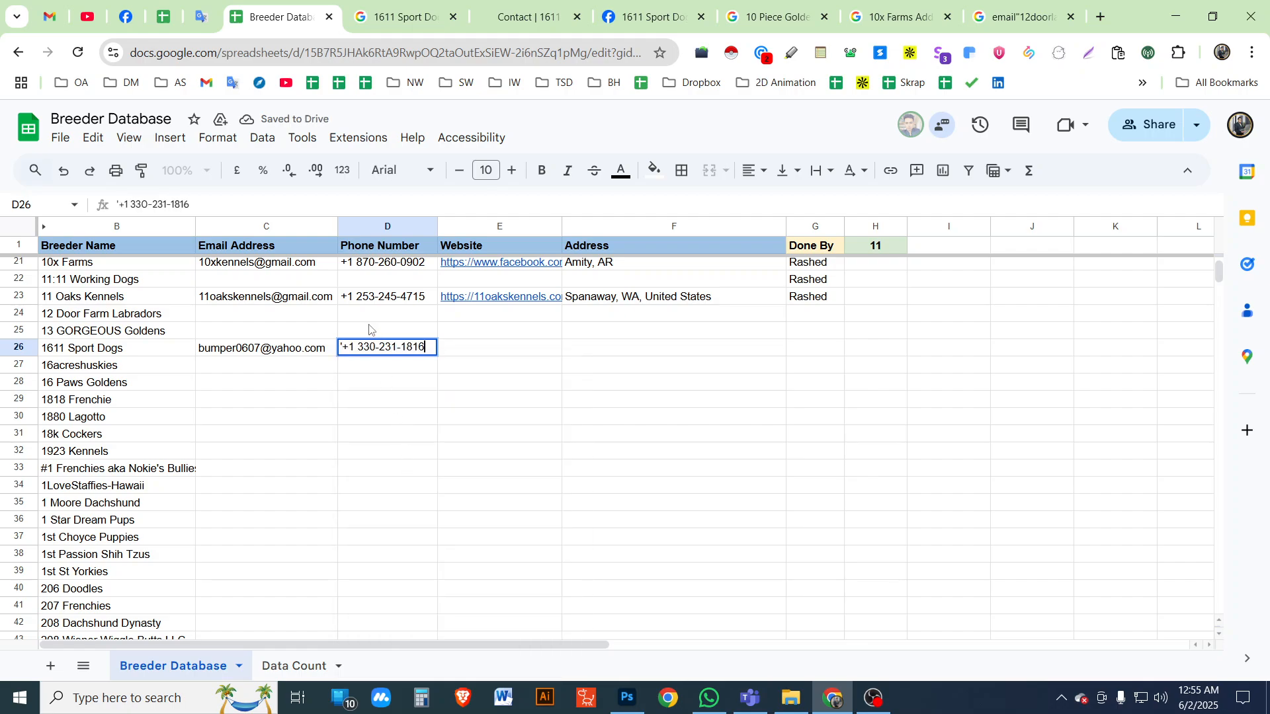
{"action": "double_click", "coordinate": [477, 347]}
{"action": "key", "text": "super+v"}
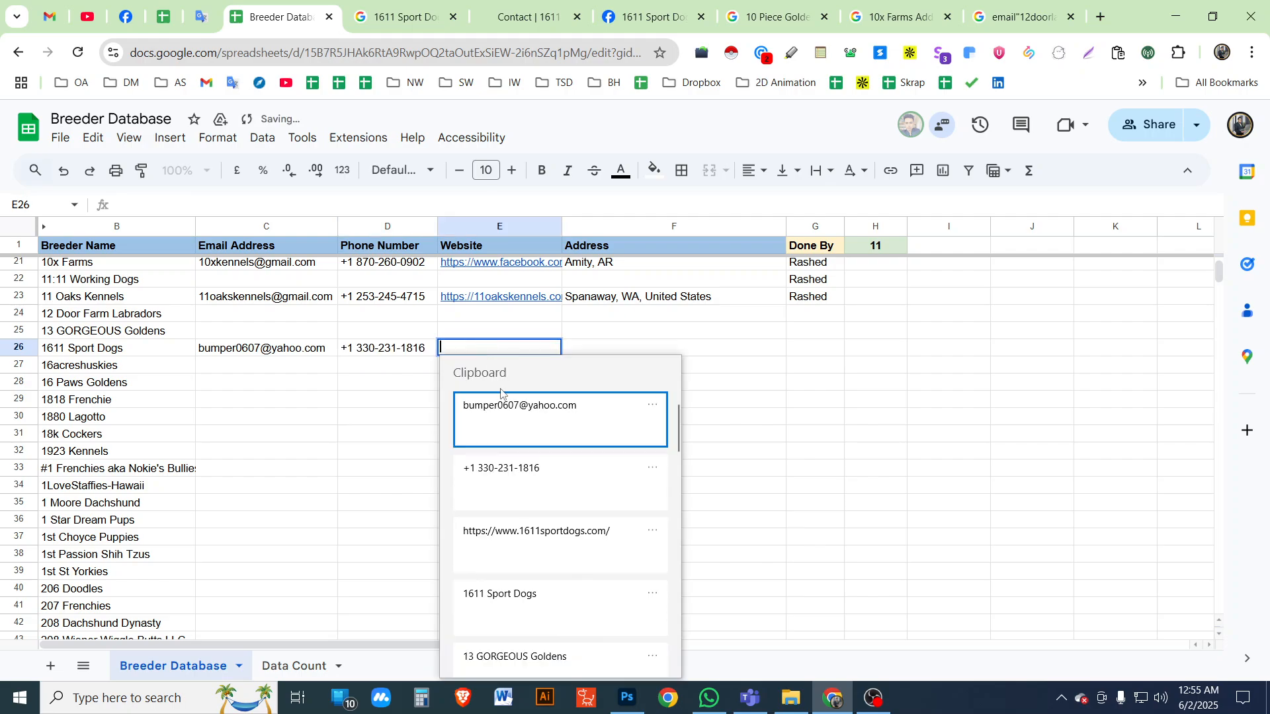
{"action": "left_click", "coordinate": [520, 540]}
{"action": "left_click", "coordinate": [621, 477]}
{"action": "left_click", "coordinate": [604, 354]}
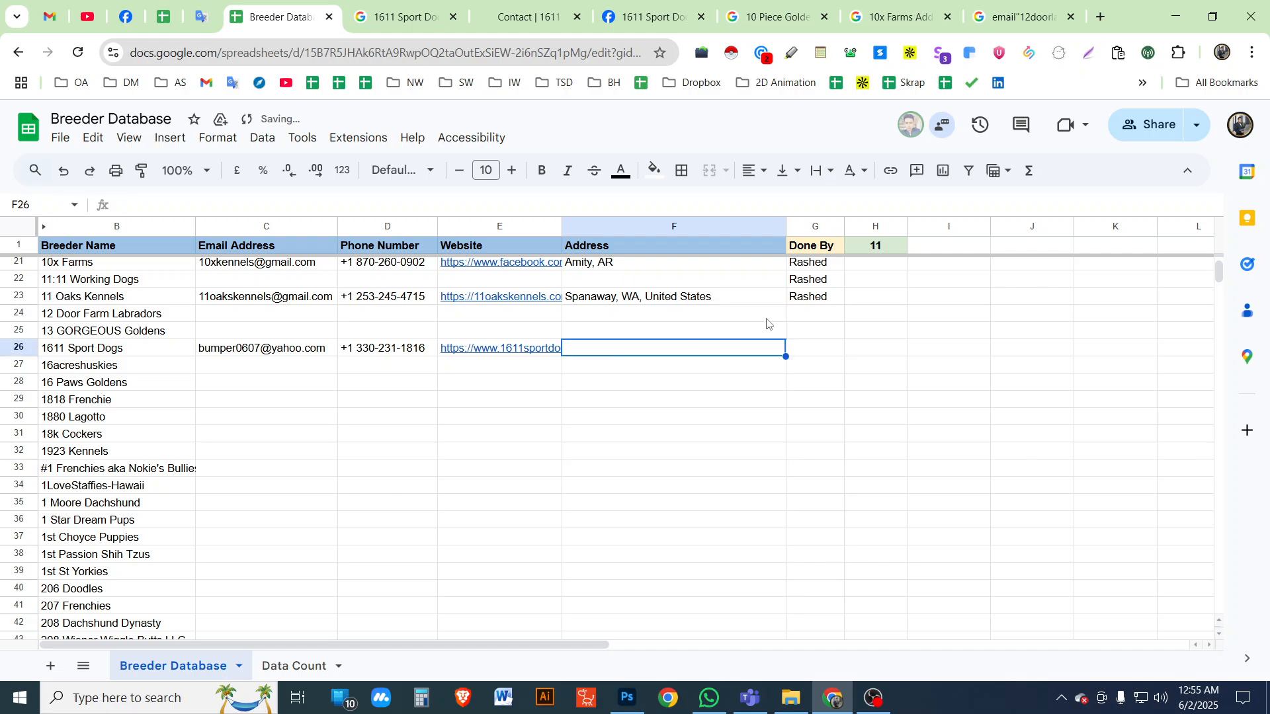
Copy the breeder name from the sheet and search Google for "1611 Sport Dogs Phone Number"
{"action": "left_click", "coordinate": [156, 351]}
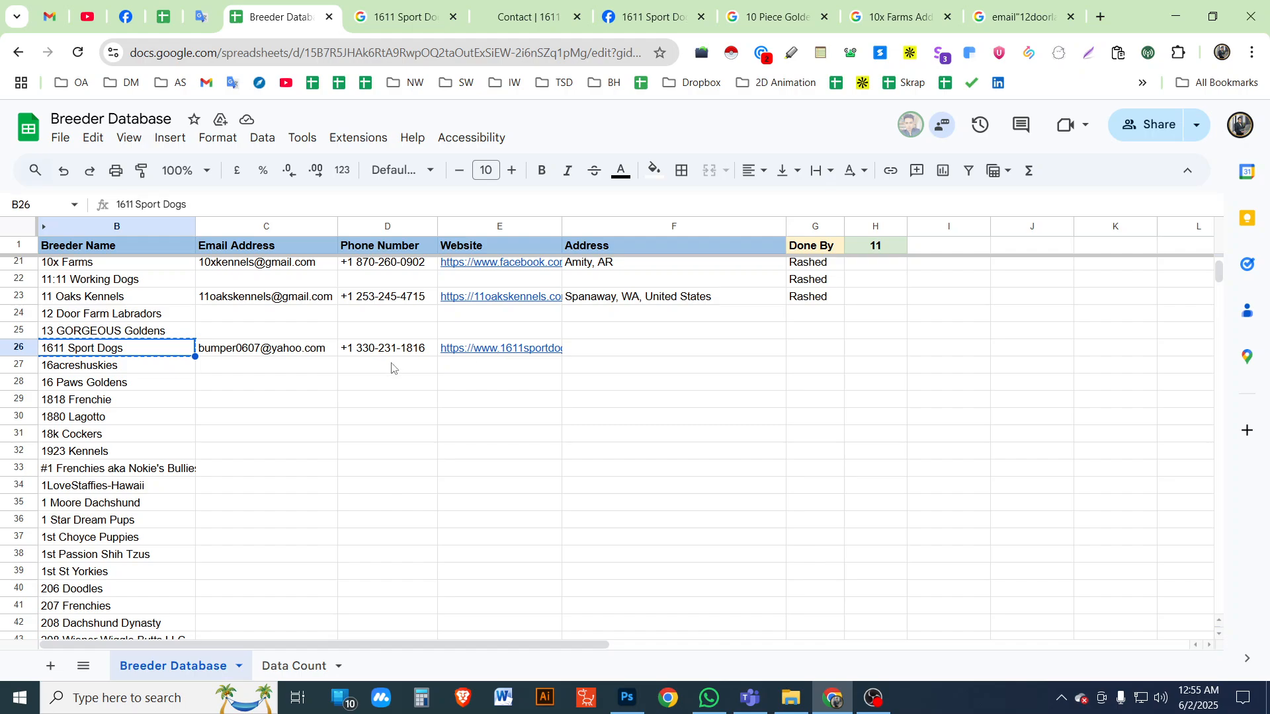
{"action": "left_click", "coordinate": [773, 17]}
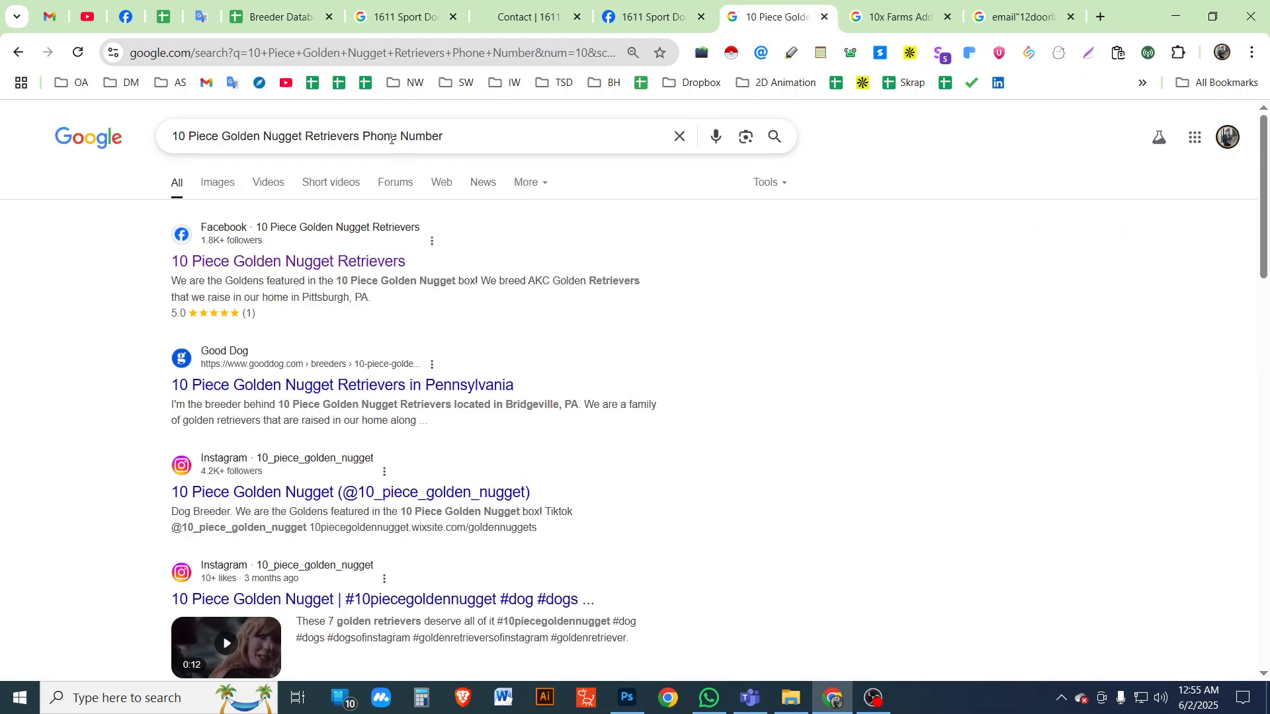
{"action": "key", "text": "shift+Home"}
{"action": "type", "text": "1611 Sport Dogs"}
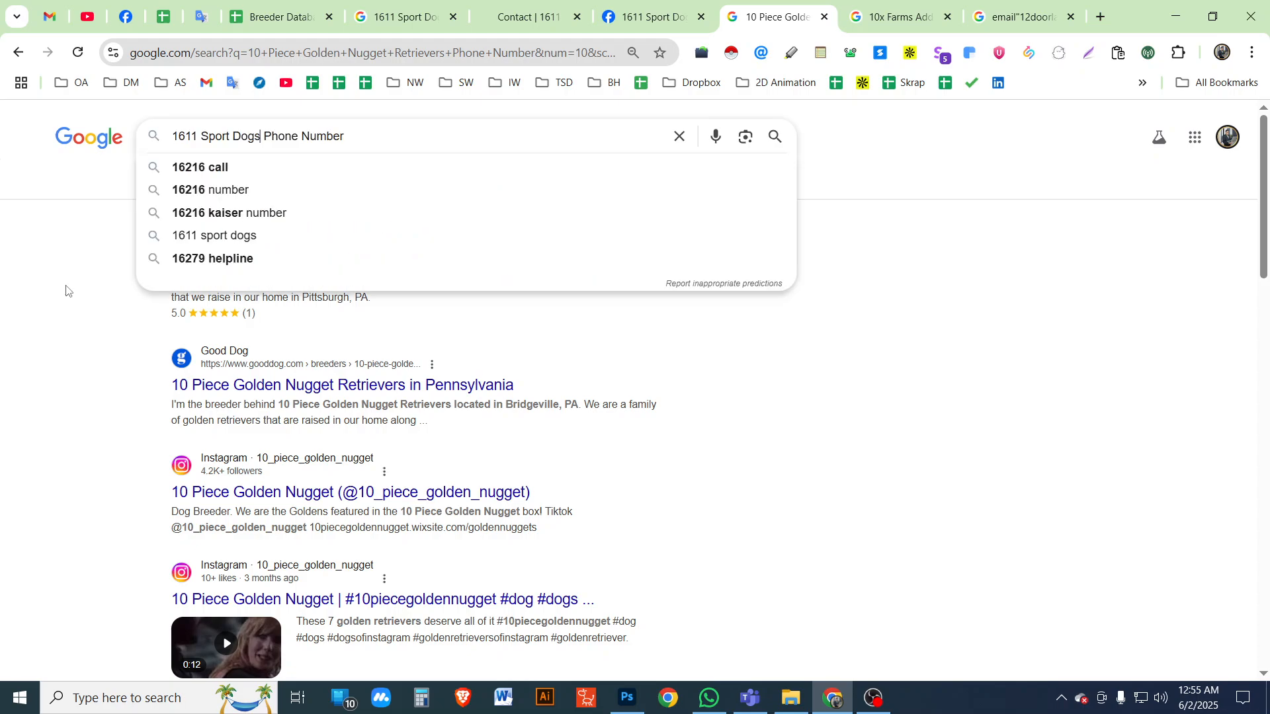
{"action": "key", "text": "Return"}
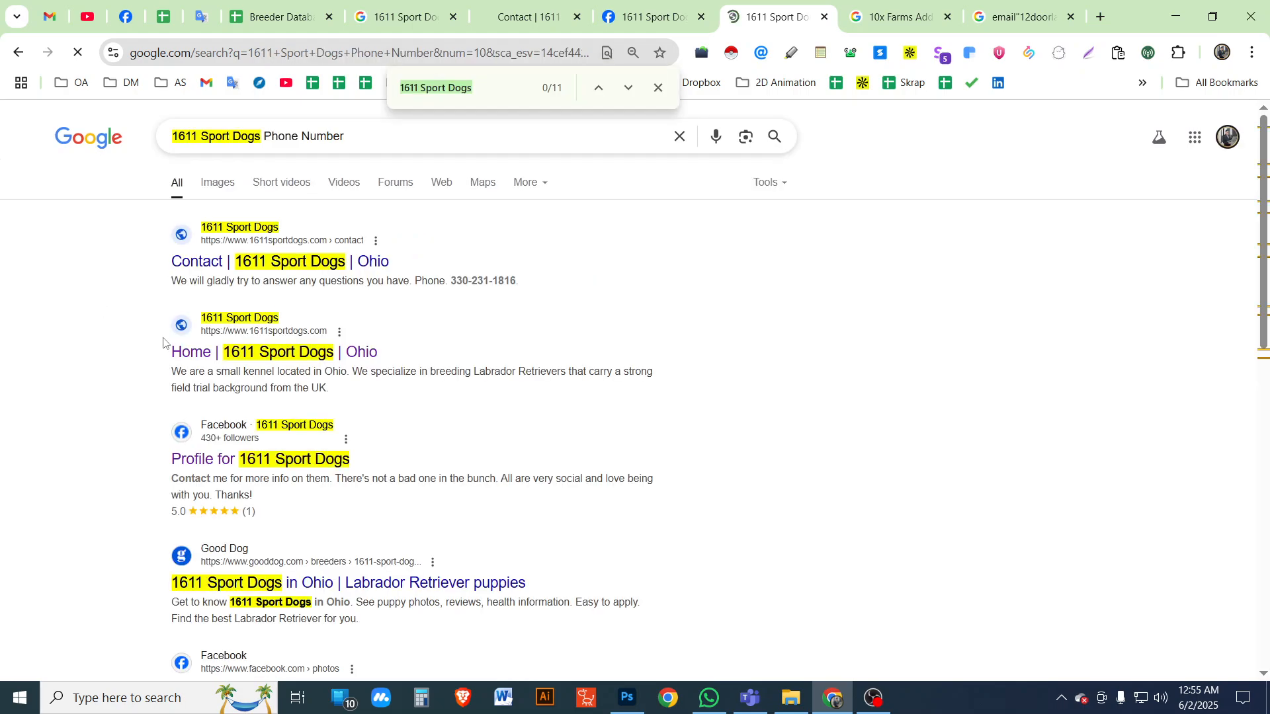
Find 1611 Sport Dogs on the results page and highlight the phone number in the contact page listing
{"action": "key", "text": "ctrl+f"}
{"action": "type", "text": "1611 Sport Dogs"}
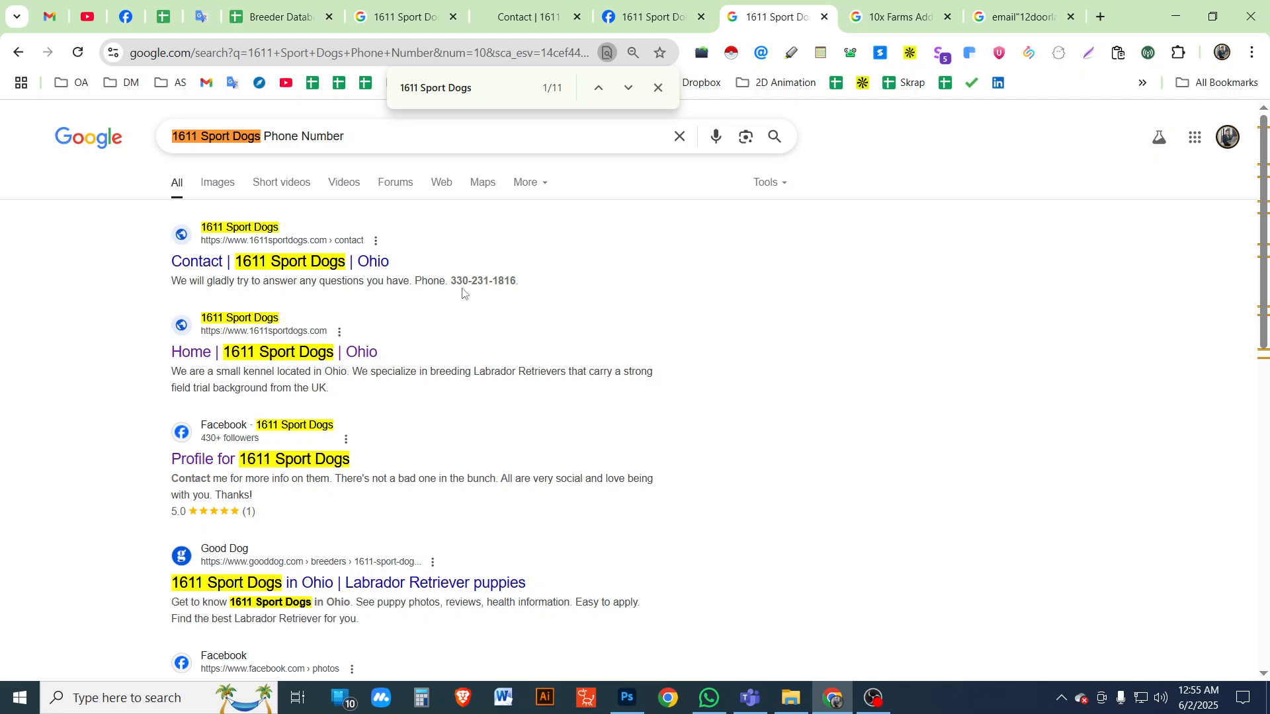
{"action": "left_click_drag", "start_coordinate": [451, 282], "coordinate": [492, 285]}
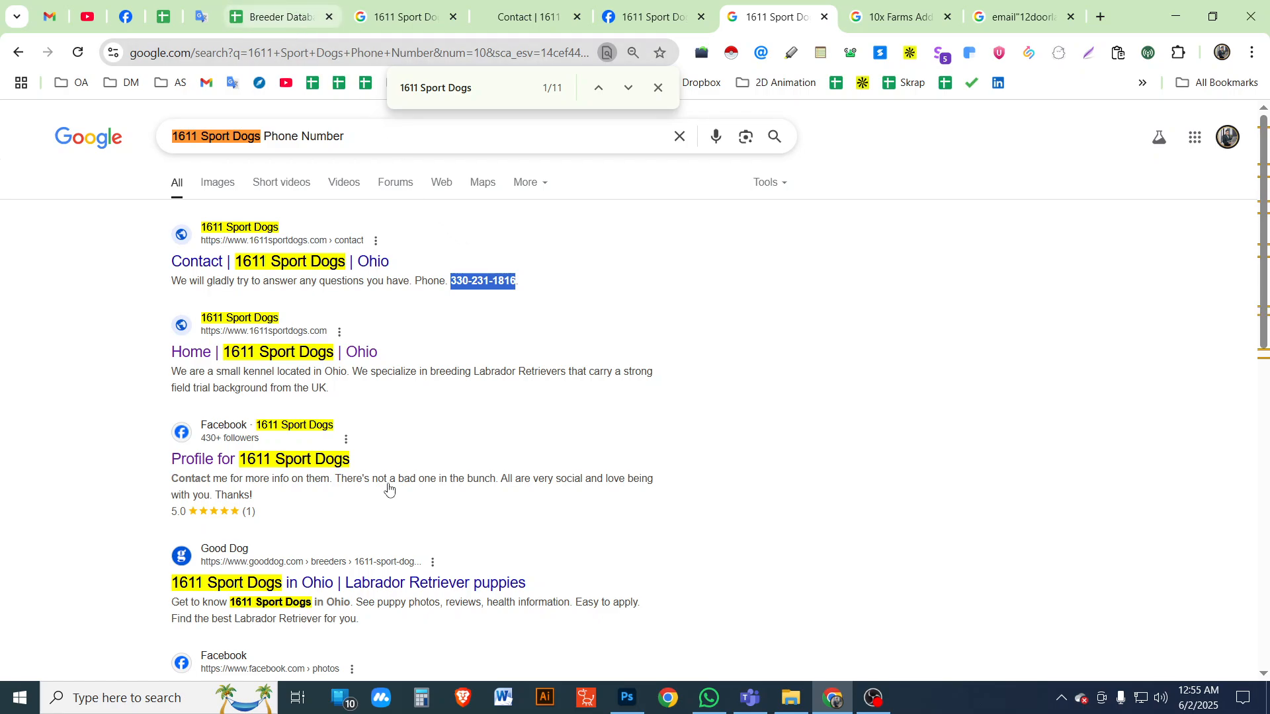
Copy the breeder name from the sheet and search Google for "1611 Sport Dogs Address"
{"action": "key", "text": "ctrl+6"}
{"action": "left_click", "coordinate": [604, 355]}
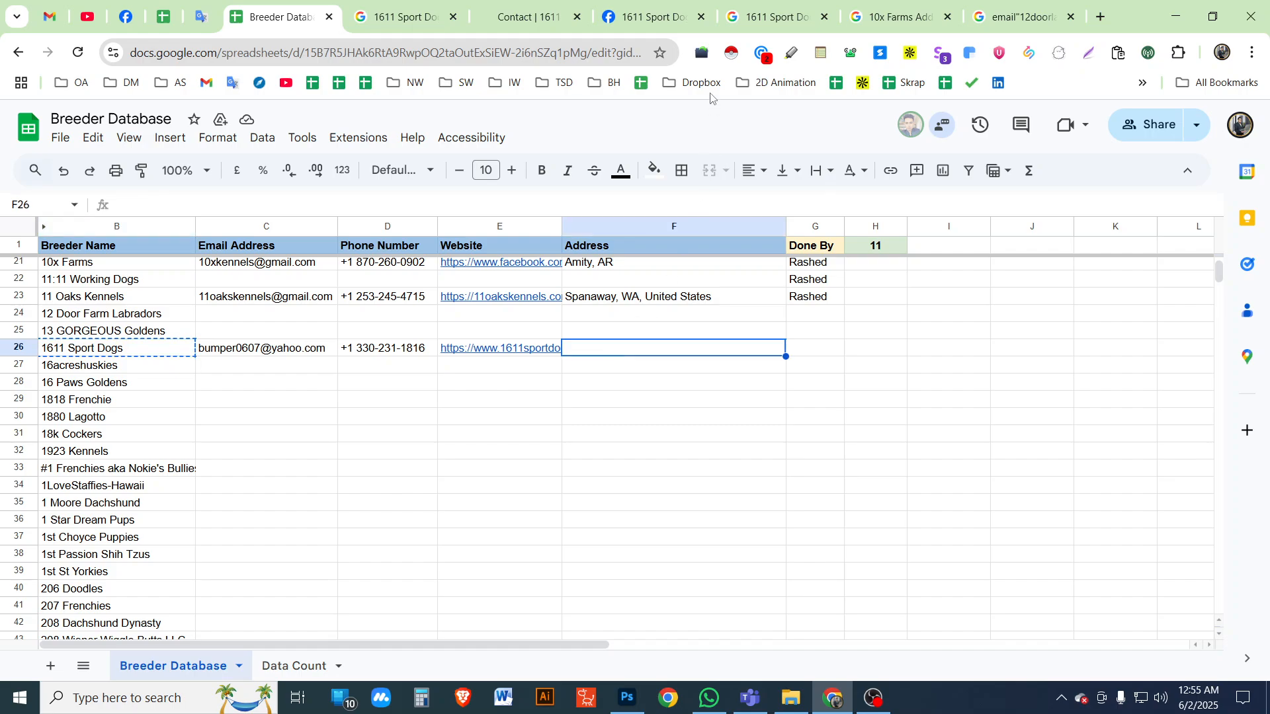
{"action": "left_click", "coordinate": [158, 354]}
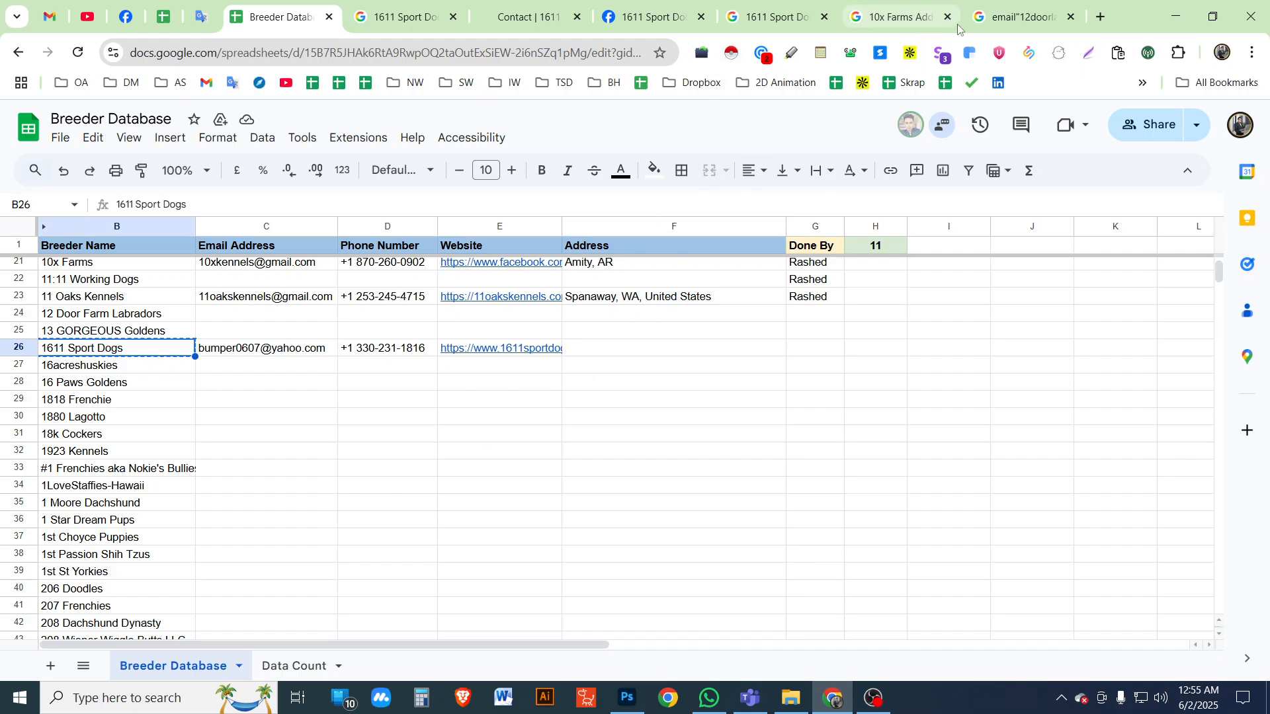
{"action": "left_click", "coordinate": [1024, 16]}
{"action": "left_click", "coordinate": [900, 17]}
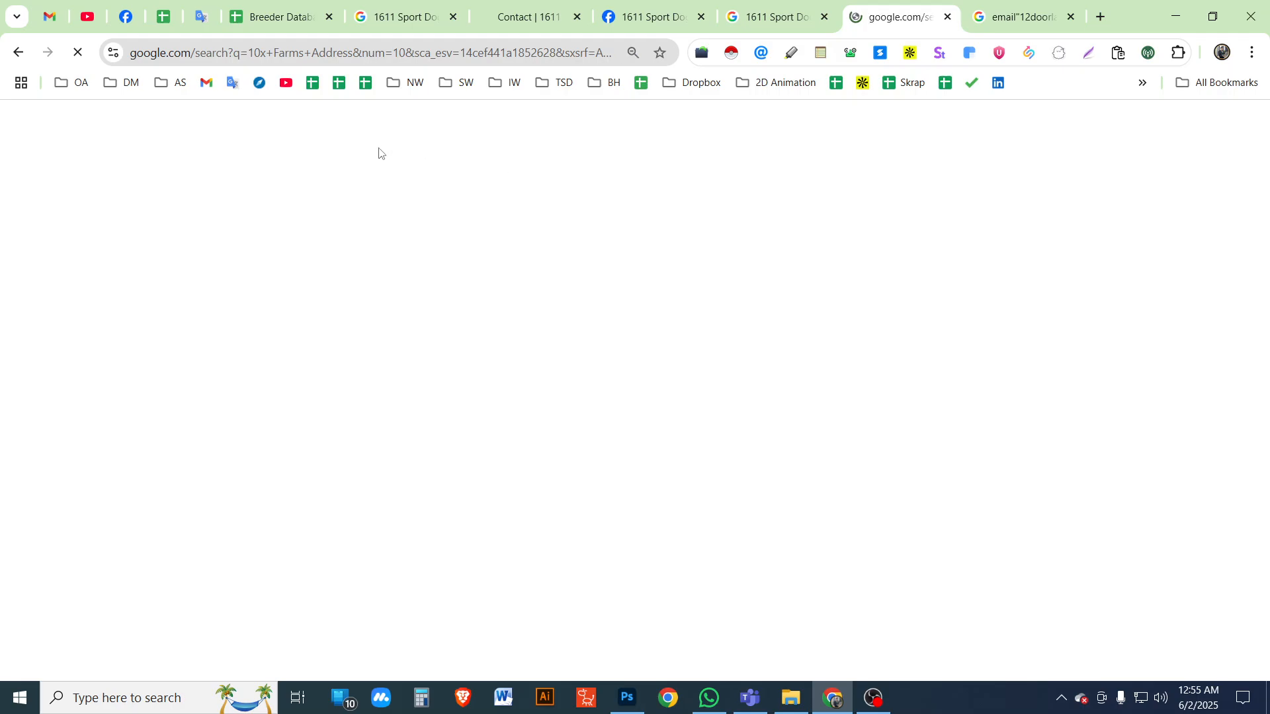
{"action": "left_click_drag", "start_coordinate": [227, 140], "coordinate": [4, 158]}
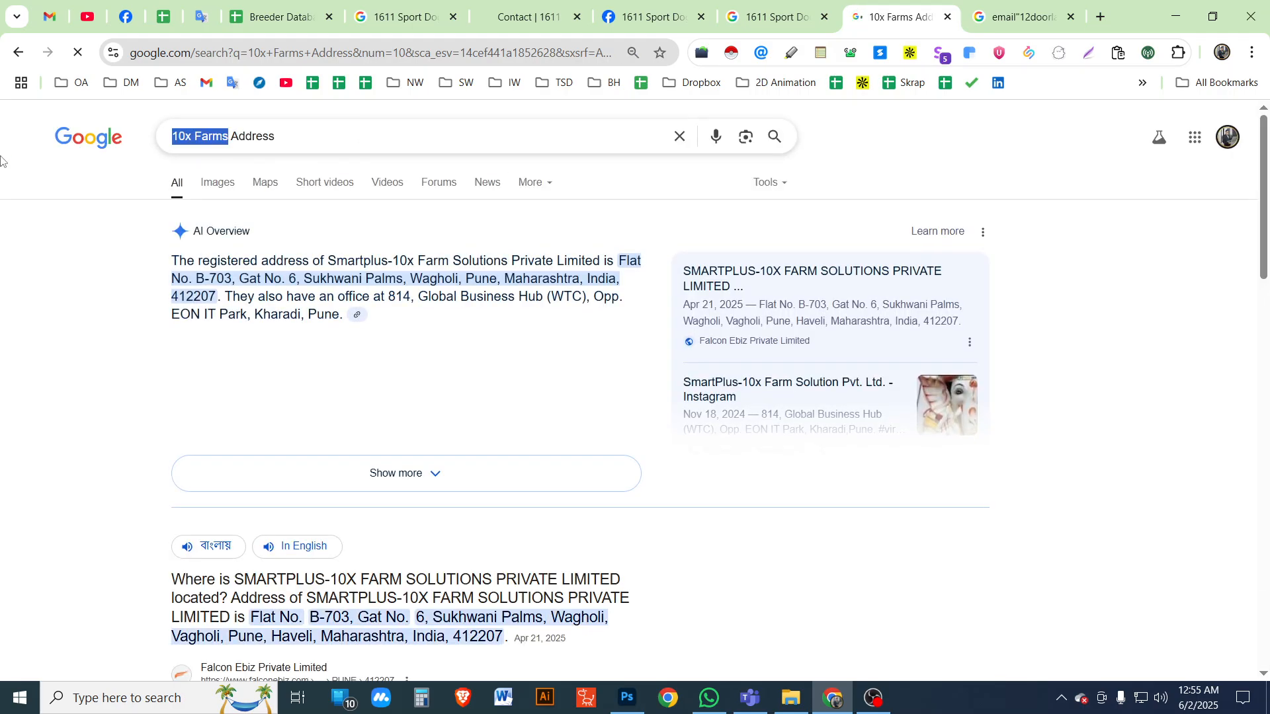
{"action": "type", "text": "1611 Sport Dogs"}
{"action": "key", "text": "Return"}
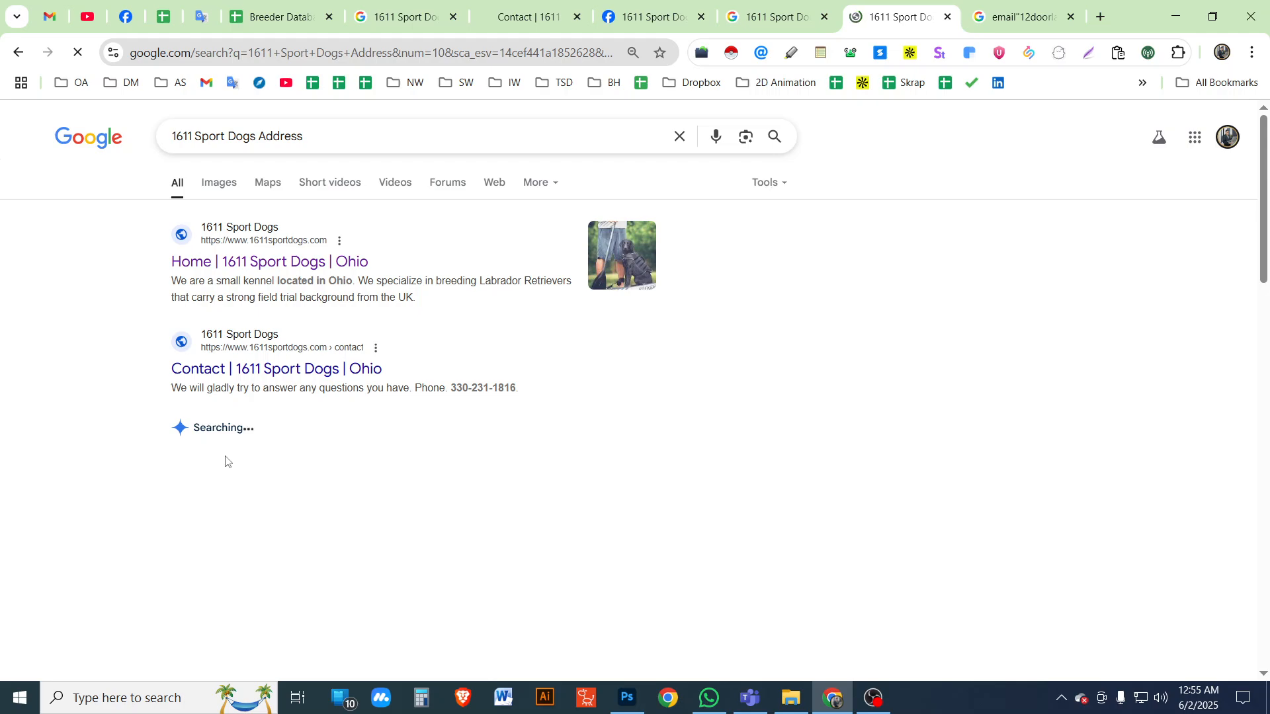
Find 1611 Sport Dogs on the results page and copy the location Sugarcreek, OH from the Good Dog listing
{"action": "key", "text": "ctrl+f"}
{"action": "type", "text": "1611 Sport Dogs"}
{"action": "key", "text": "Return"}
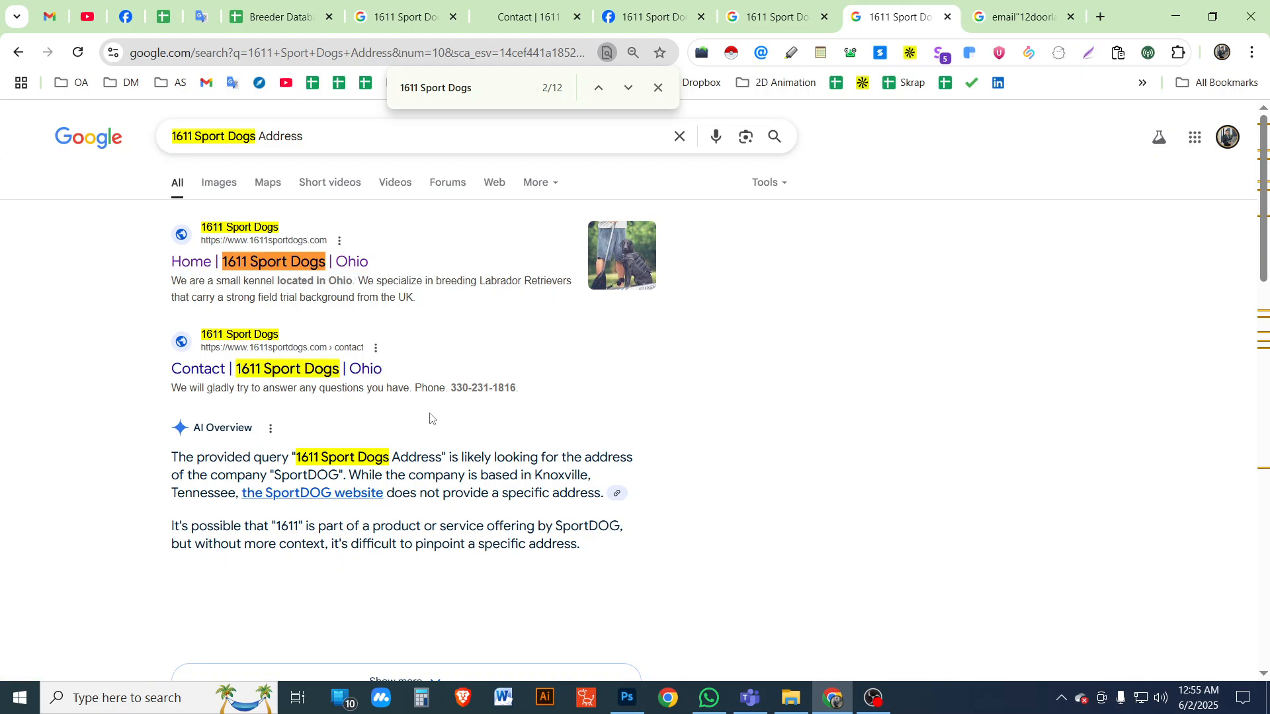
{"action": "scroll", "coordinate": [334, 454], "scroll_direction": "down", "scroll_amount": 7}
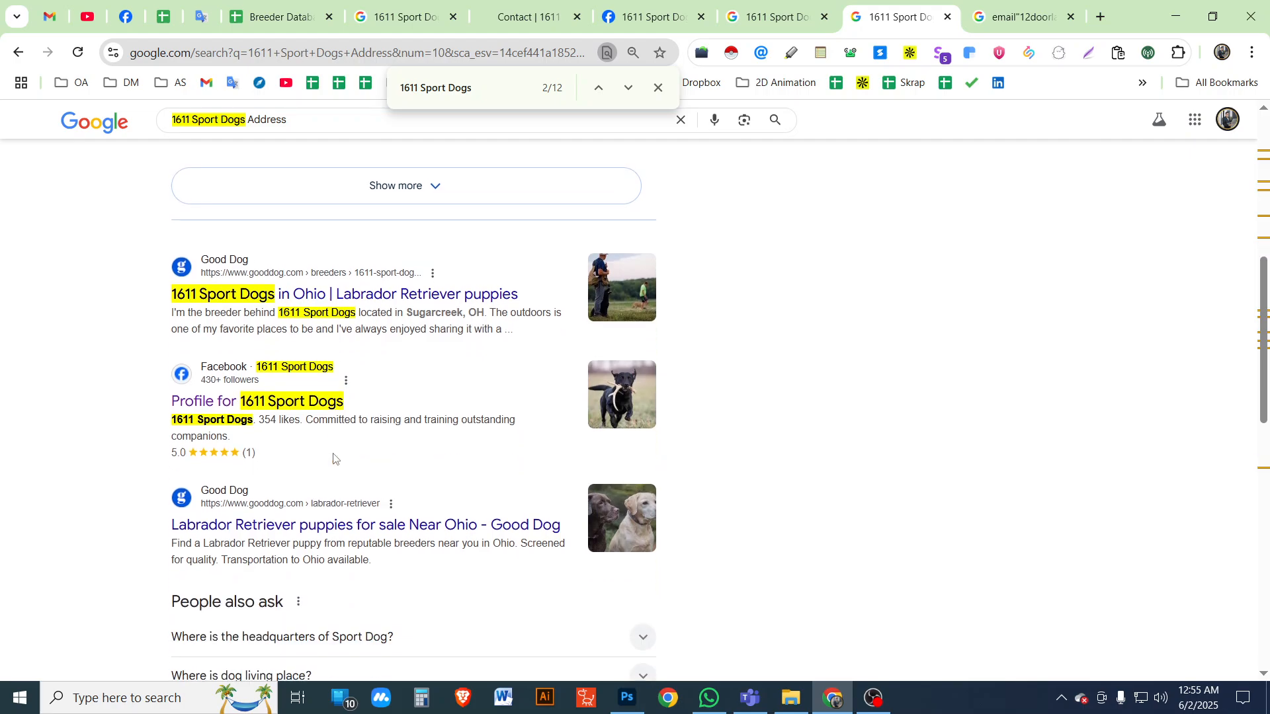
{"action": "scroll", "coordinate": [337, 447], "scroll_direction": "up", "scroll_amount": 1}
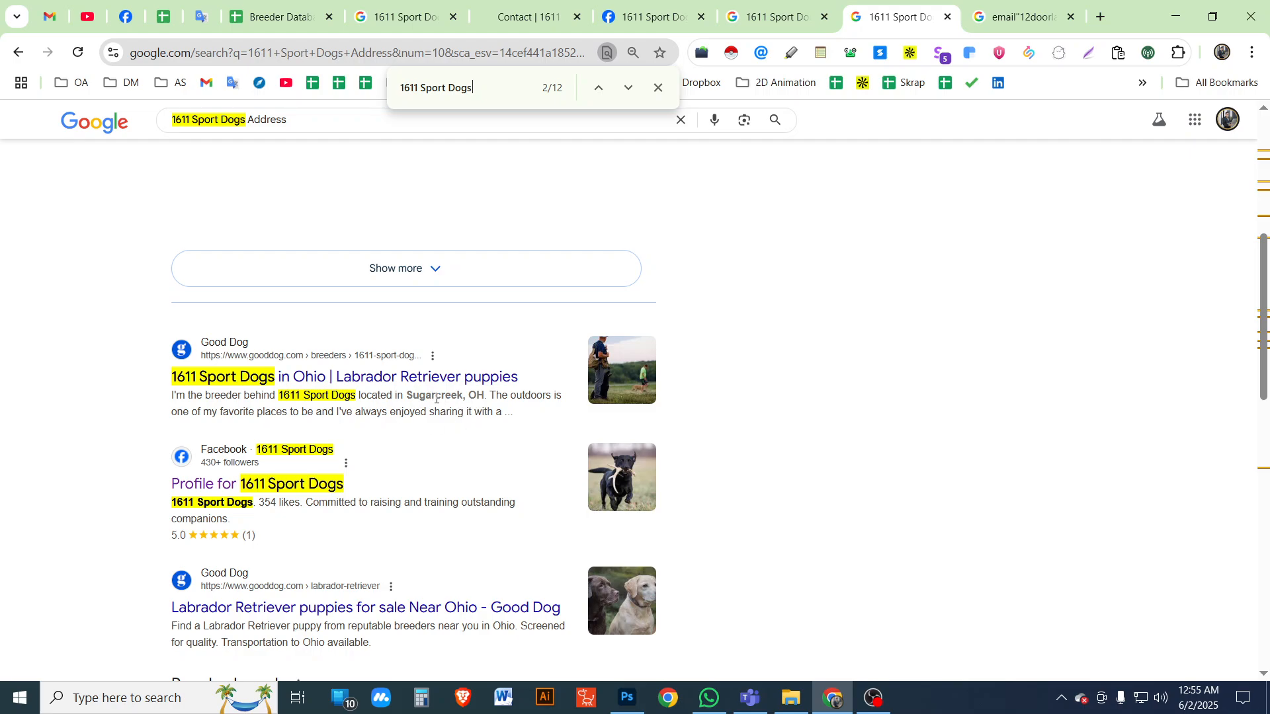
{"action": "left_click_drag", "start_coordinate": [436, 399], "coordinate": [470, 398]}
{"action": "key", "text": "ctrl+c"}
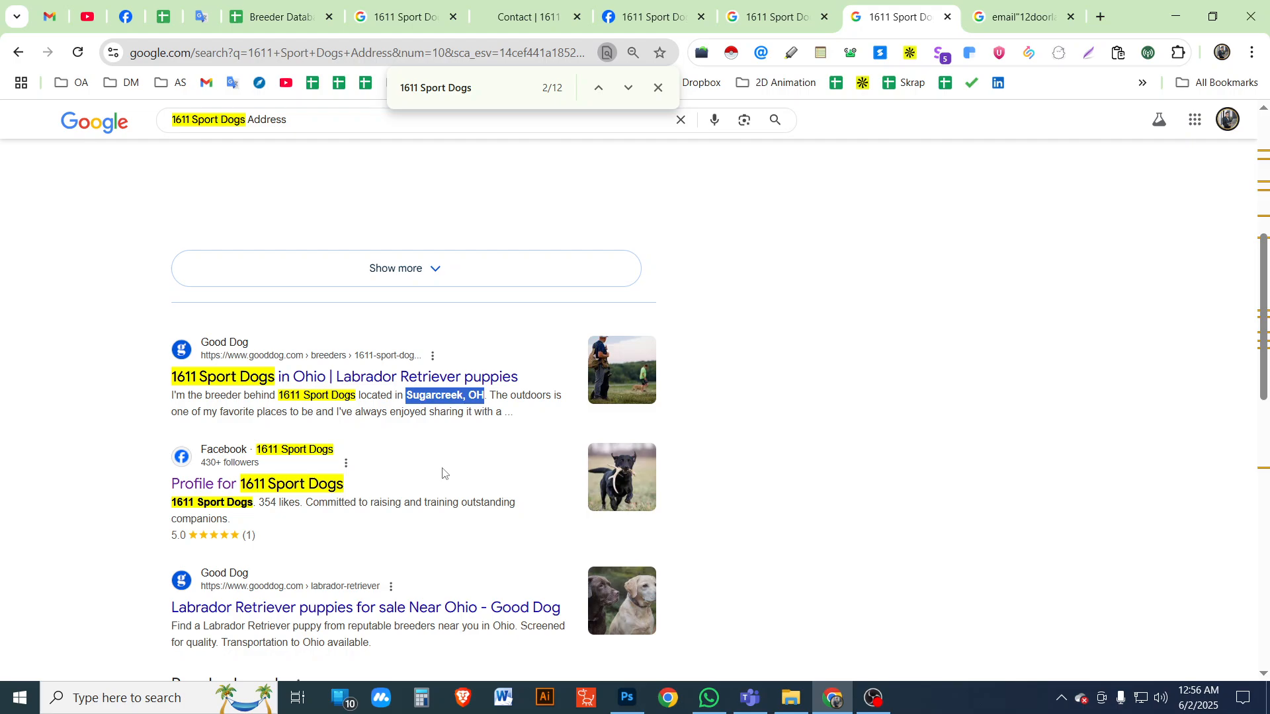
Check the remaining results for an address, and enter Sugarcreek, OH in the Address cell of the 1611 Sport Dogs row
{"action": "scroll", "coordinate": [423, 468], "scroll_direction": "down", "scroll_amount": 2}
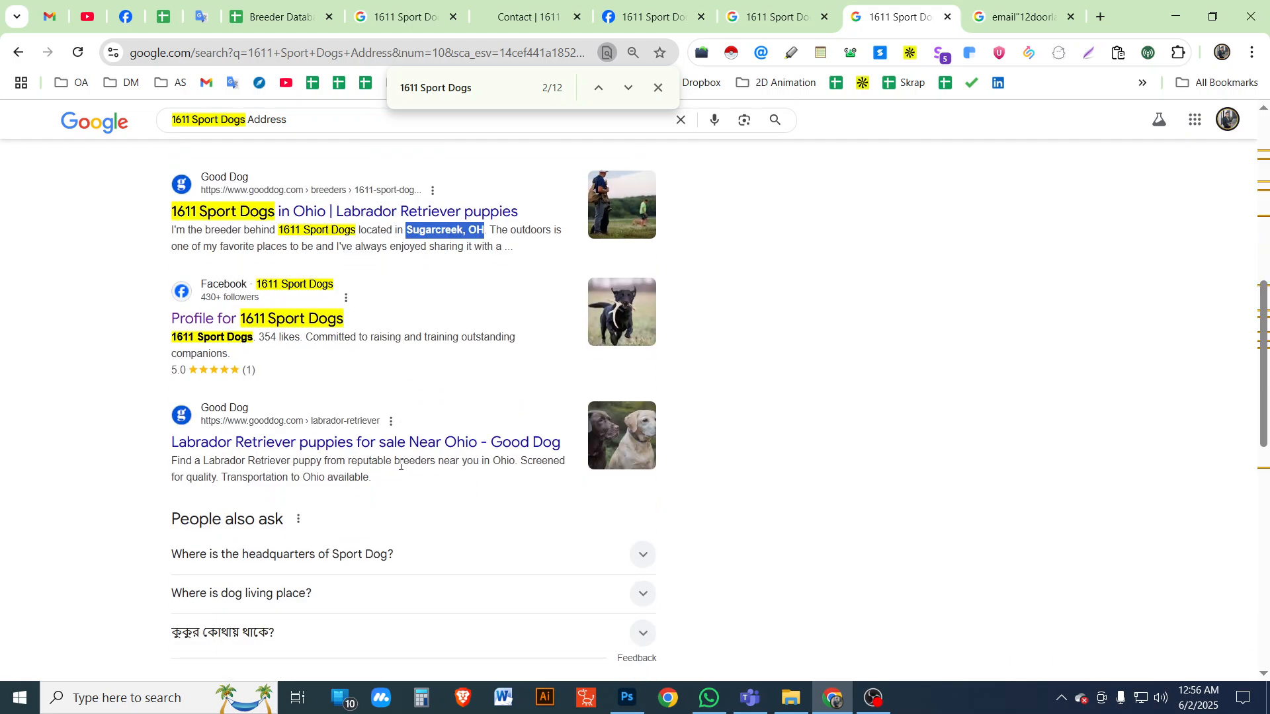
{"action": "scroll", "coordinate": [400, 465], "scroll_direction": "down", "scroll_amount": 3}
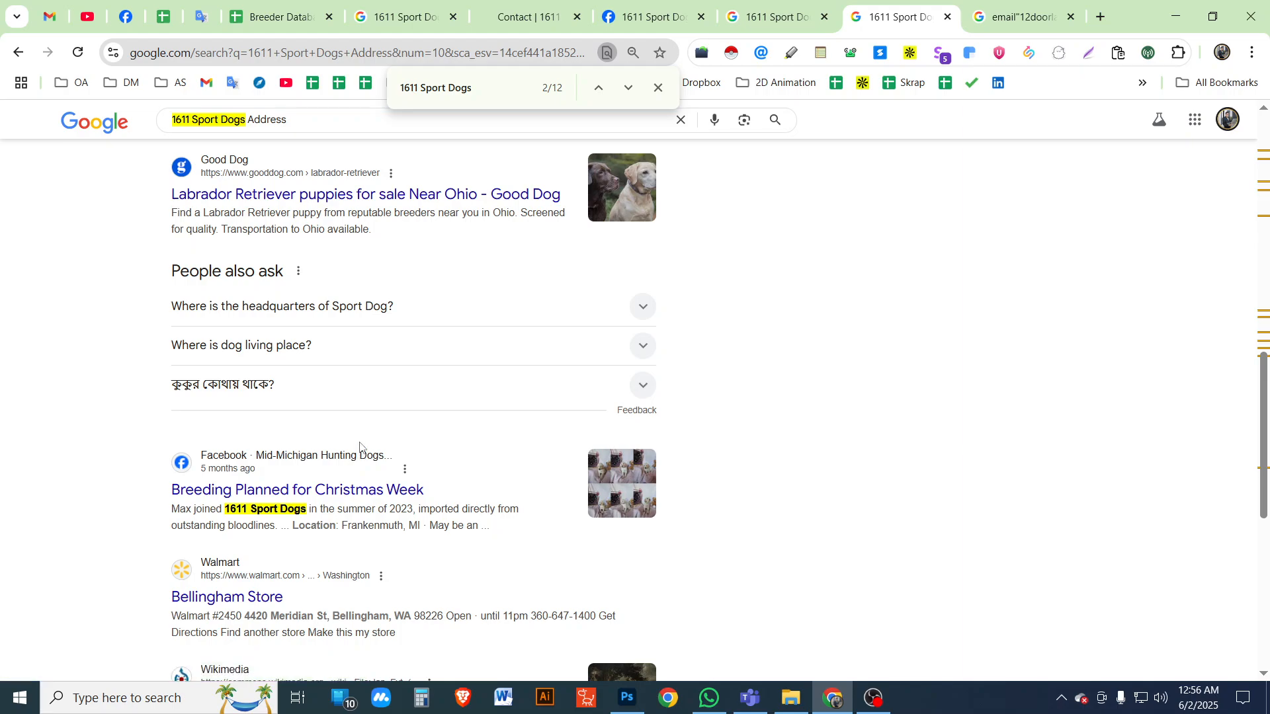
{"action": "scroll", "coordinate": [360, 445], "scroll_direction": "up", "scroll_amount": 8}
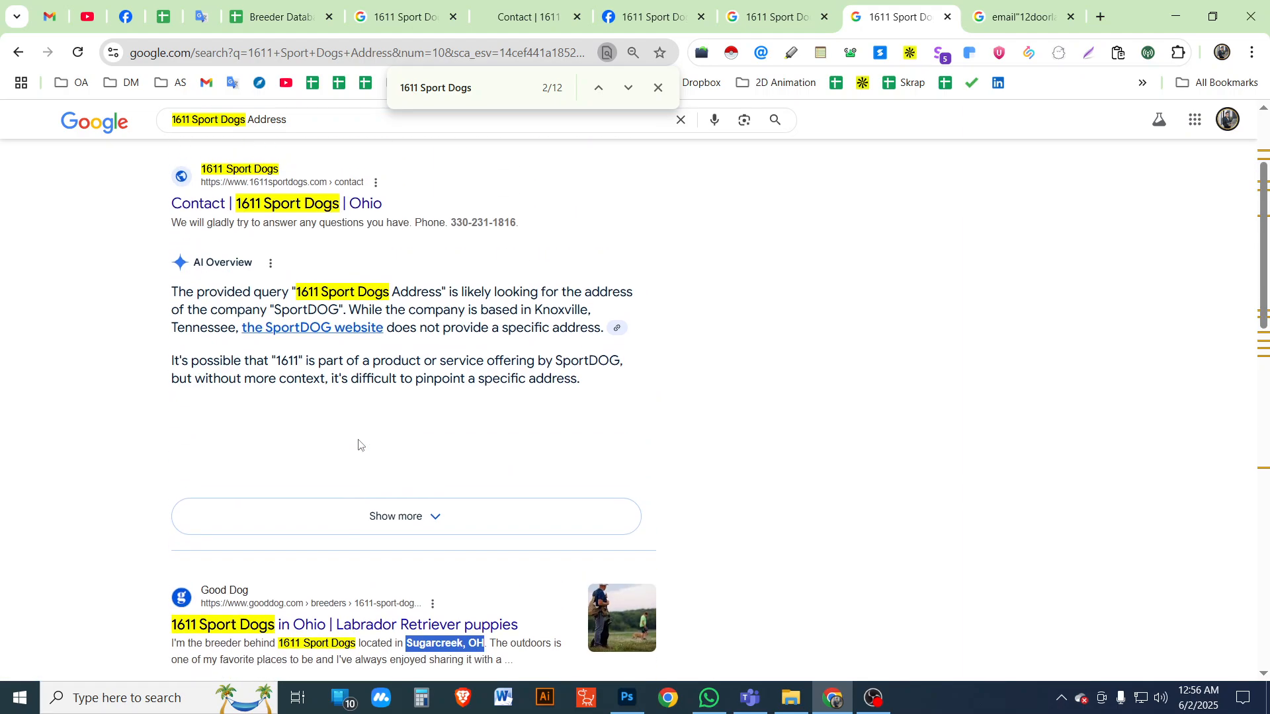
{"action": "scroll", "coordinate": [461, 489], "scroll_direction": "down", "scroll_amount": 2}
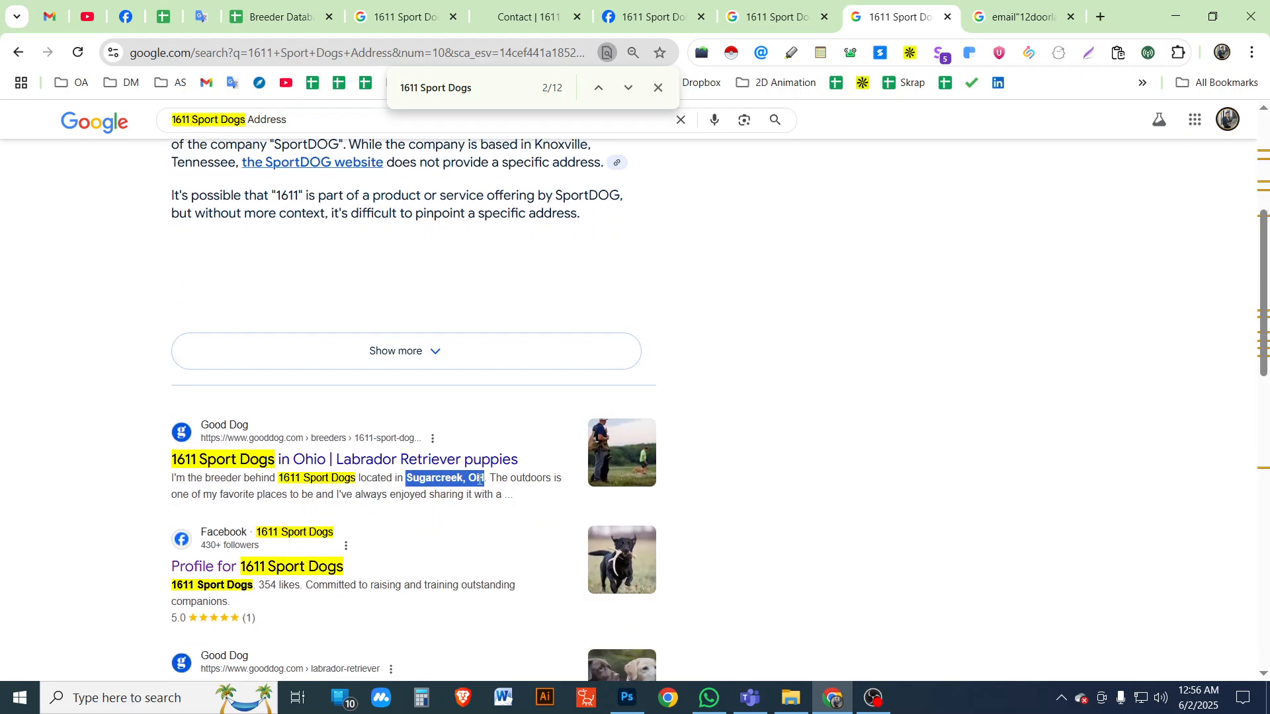
{"action": "scroll", "coordinate": [470, 481], "scroll_direction": "up", "scroll_amount": 4}
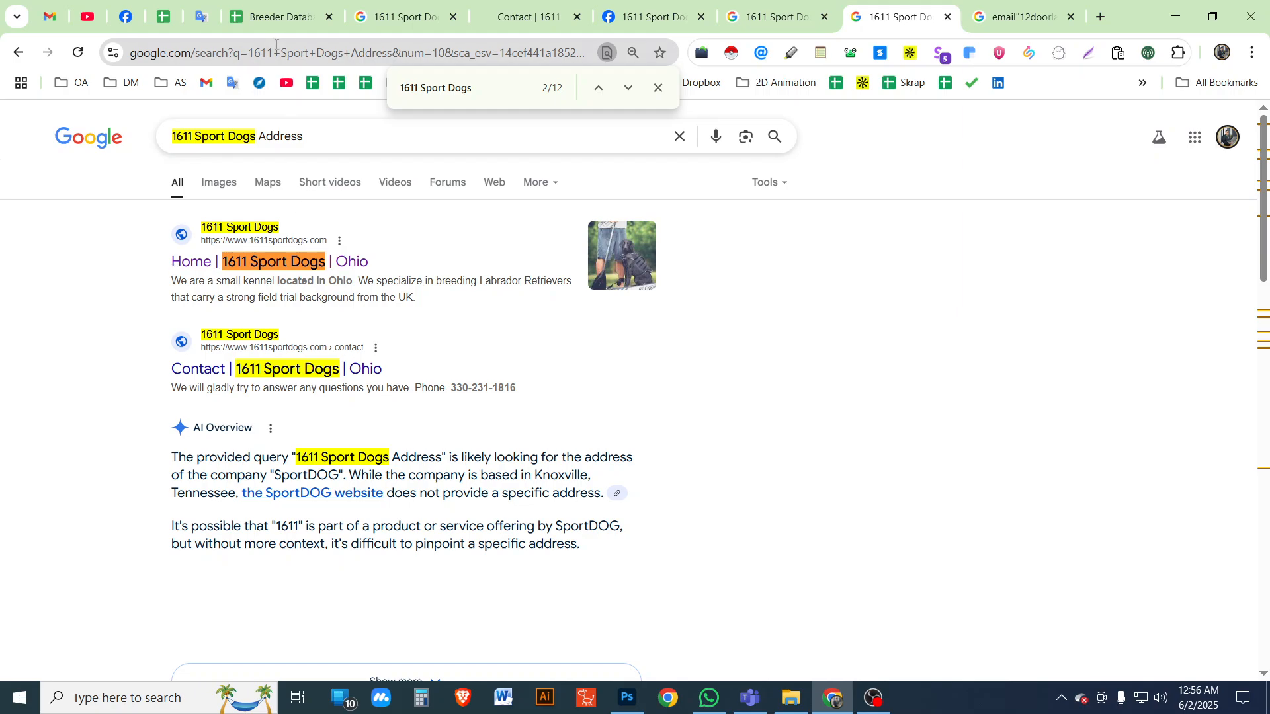
{"action": "left_click", "coordinate": [272, 20]}
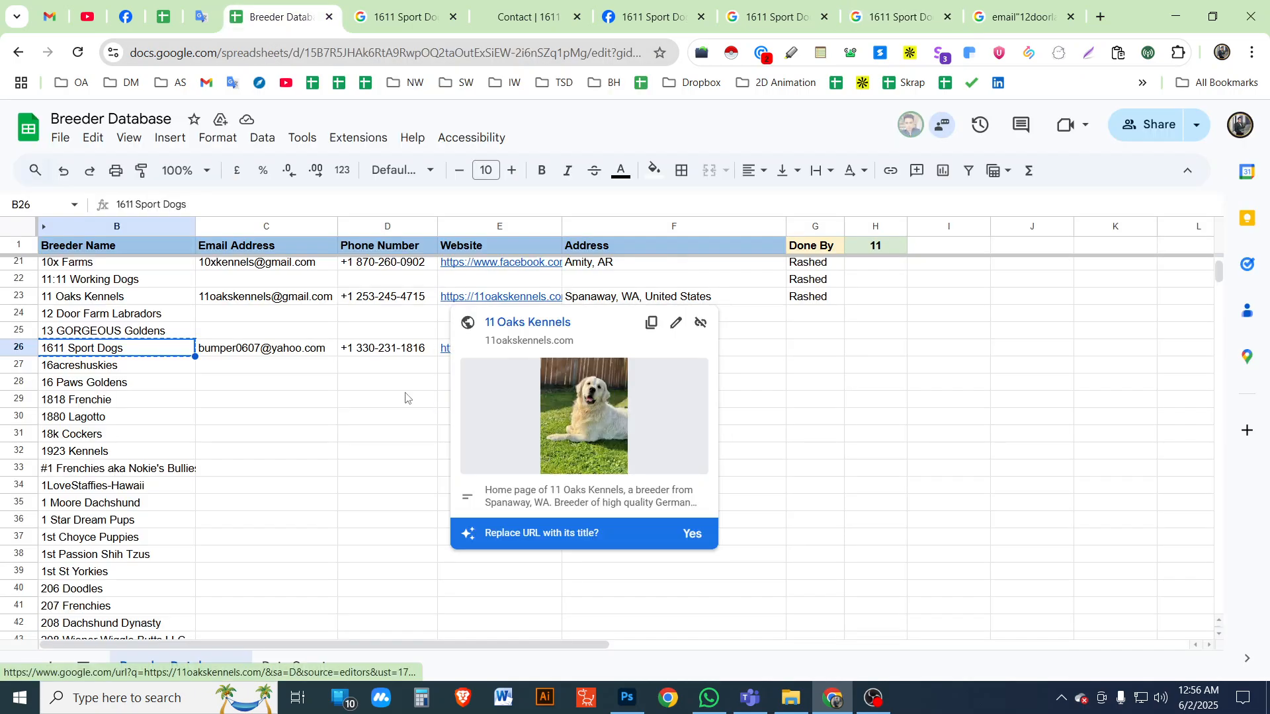
{"action": "left_click", "coordinate": [304, 386]}
{"action": "left_click", "coordinate": [606, 354]}
{"action": "key", "text": "ctrl+v"}
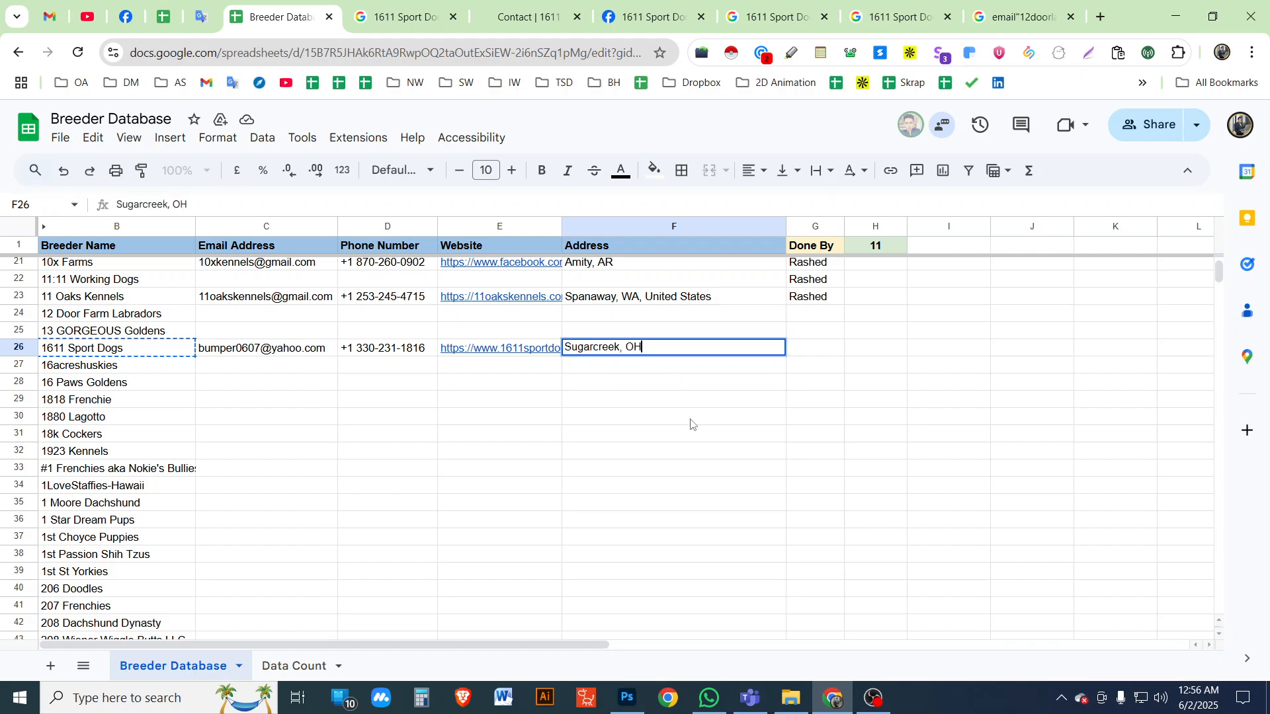
{"action": "left_click", "coordinate": [688, 419]}
Fill the Done By name down from the 11 Oaks Kennels row to the 1611 Sport Dogs row
{"action": "left_click_drag", "start_coordinate": [808, 296], "coordinate": [809, 348]}
{"action": "key", "text": "ctrl+d"}
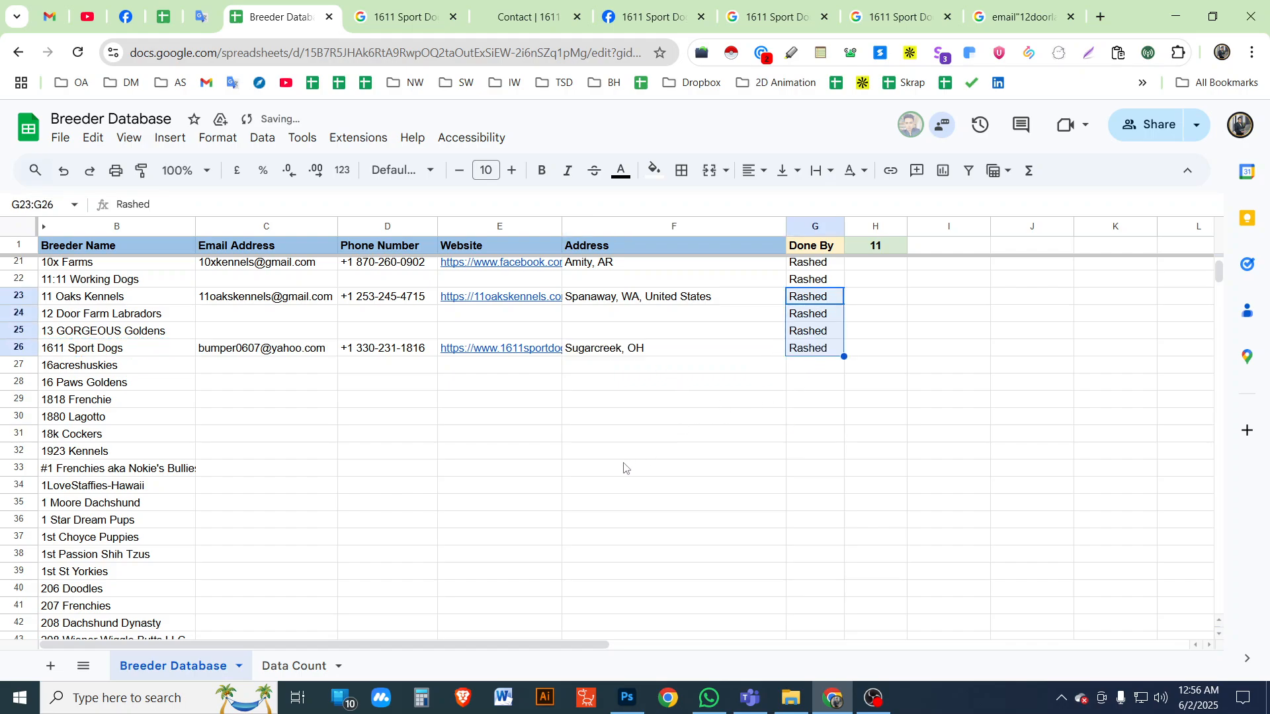
{"action": "left_click", "coordinate": [622, 399]}
Review the addresses and other details in the completed breeder rows of the sheet
{"action": "scroll", "coordinate": [590, 474], "scroll_direction": "up", "scroll_amount": 3}
{"action": "left_click", "coordinate": [670, 312]}
{"action": "left_click", "coordinate": [650, 361]}
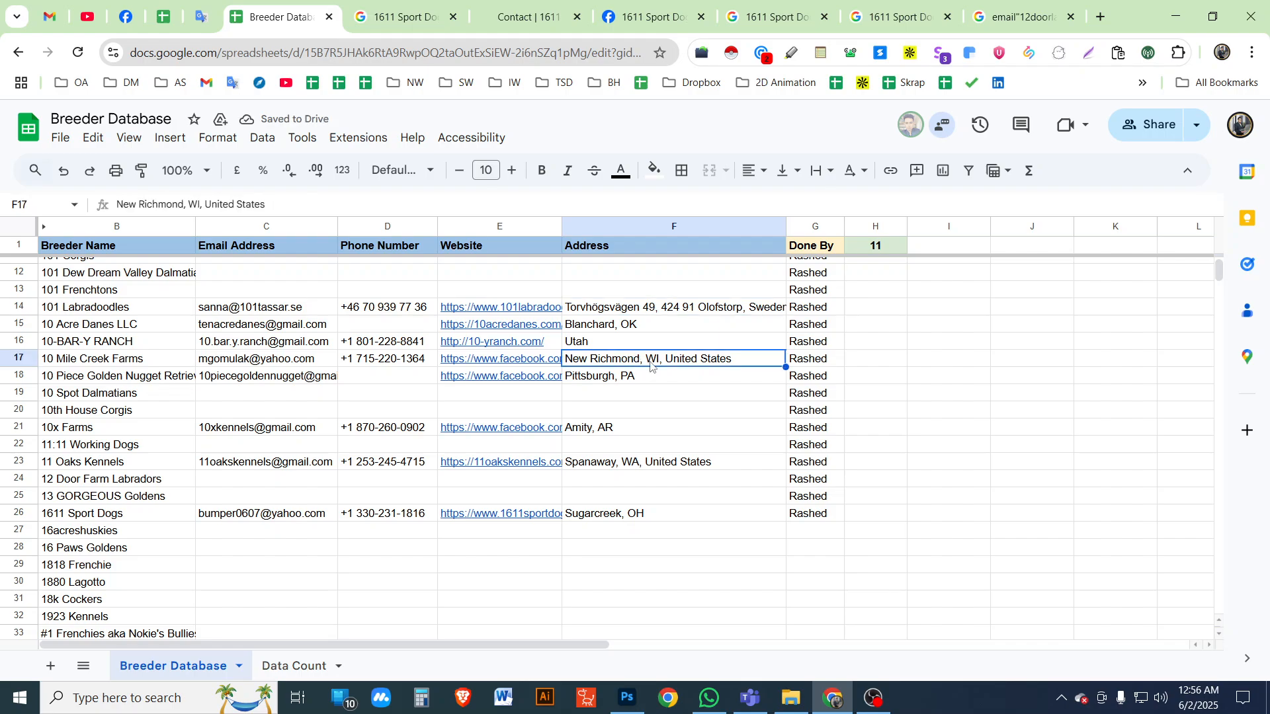
{"action": "left_click", "coordinate": [680, 457]}
{"action": "scroll", "coordinate": [701, 489], "scroll_direction": "up", "scroll_amount": 4}
{"action": "scroll", "coordinate": [688, 483], "scroll_direction": "down", "scroll_amount": 6}
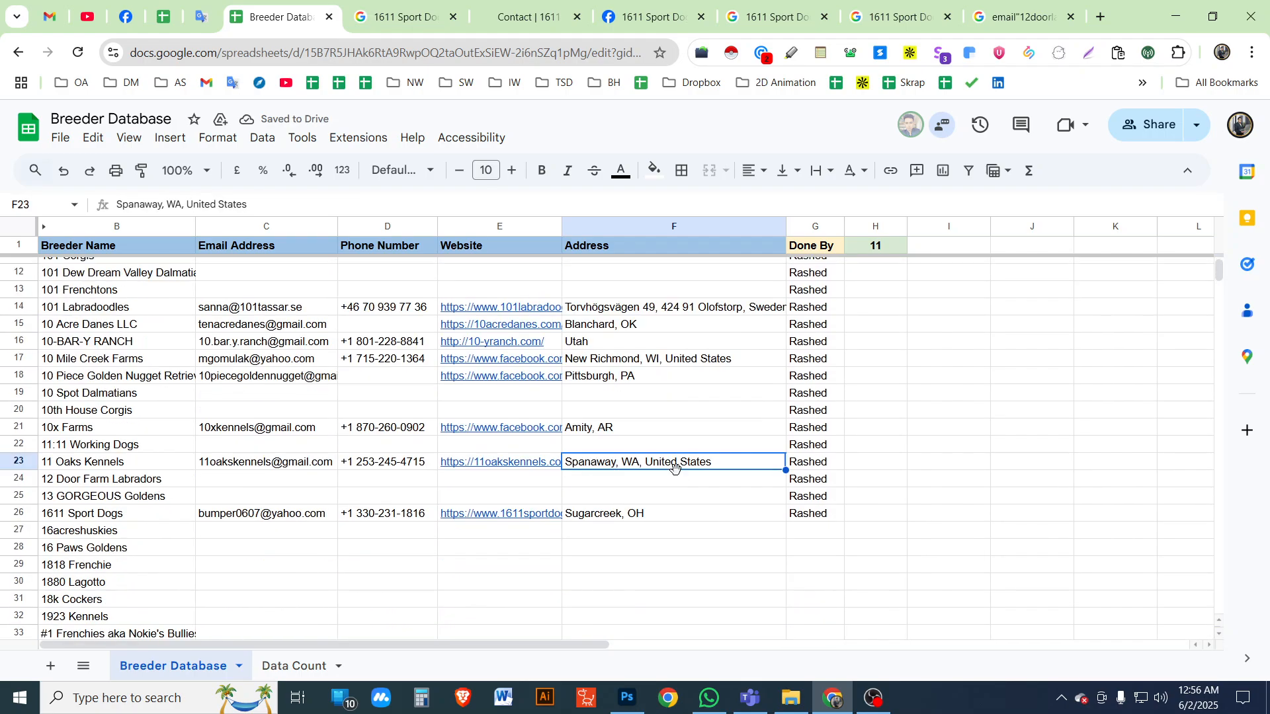
{"action": "scroll", "coordinate": [677, 475], "scroll_direction": "down", "scroll_amount": 2}
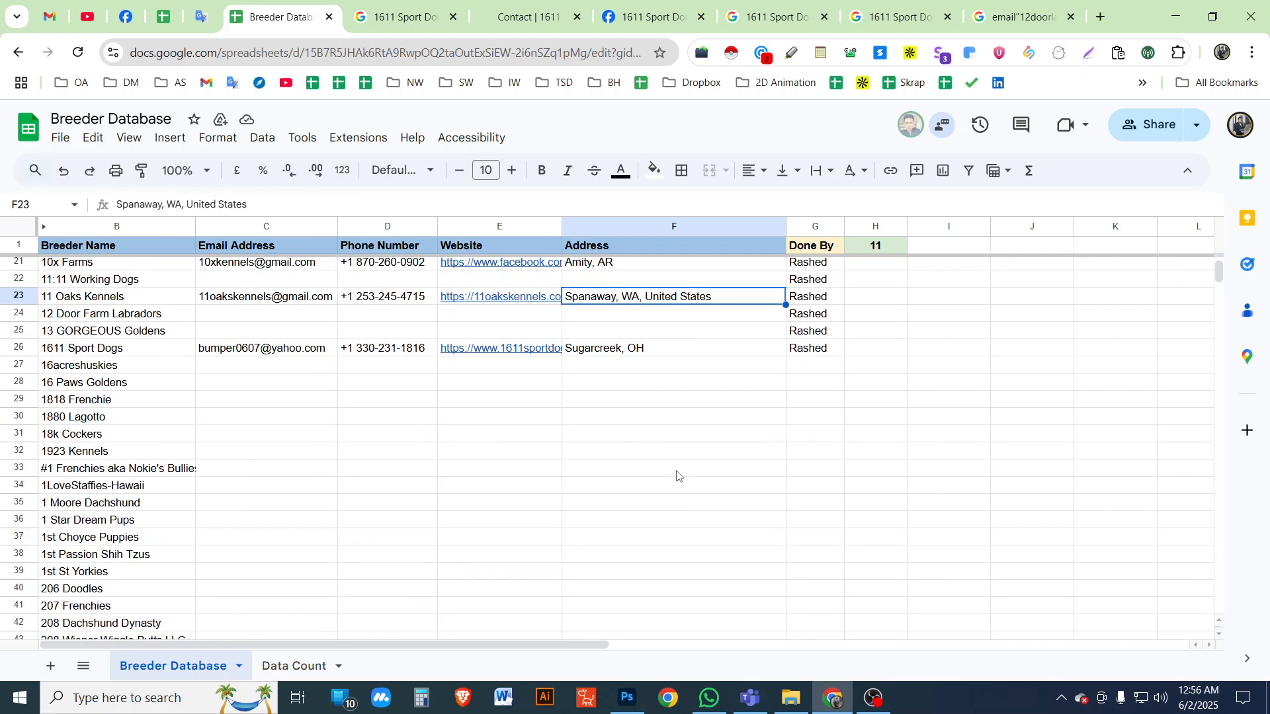
Copy the next breeder name, 16acreshuskies, from the sheet and look over the rows from the start of the list
{"action": "left_click", "coordinate": [173, 369]}
{"action": "key", "text": "ctrl+c"}
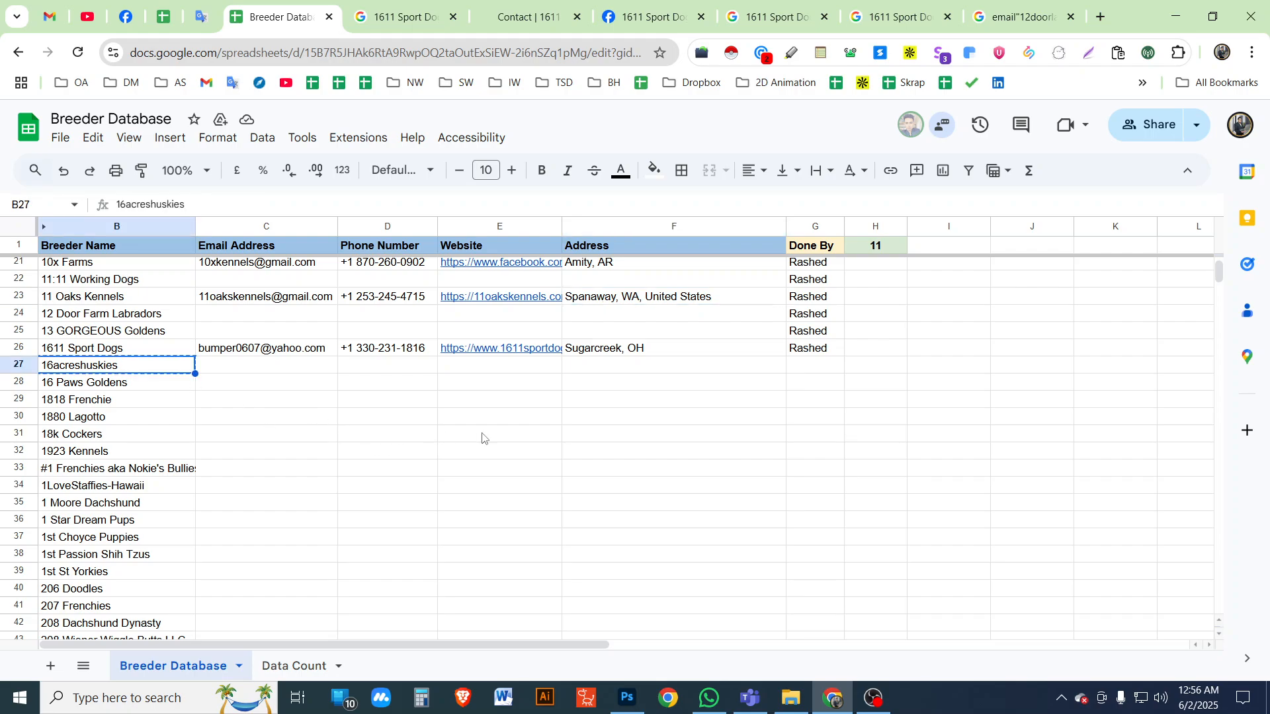
{"action": "scroll", "coordinate": [479, 436], "scroll_direction": "up", "scroll_amount": 6}
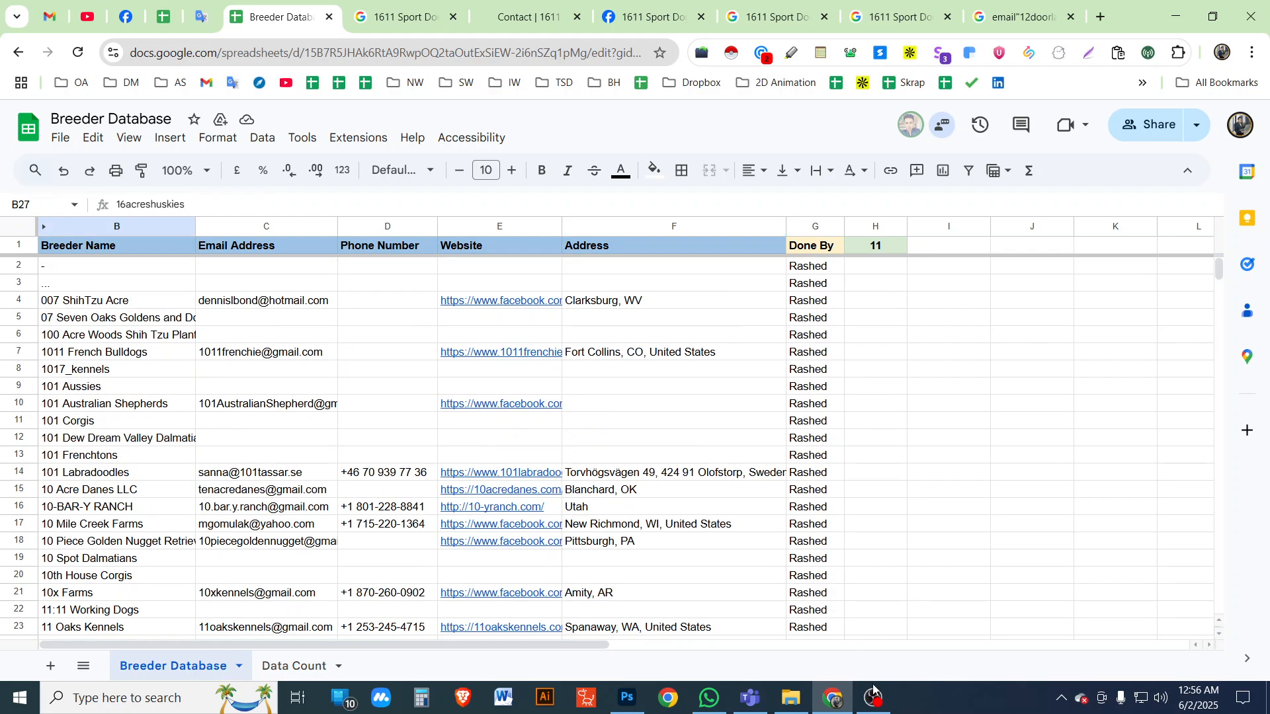